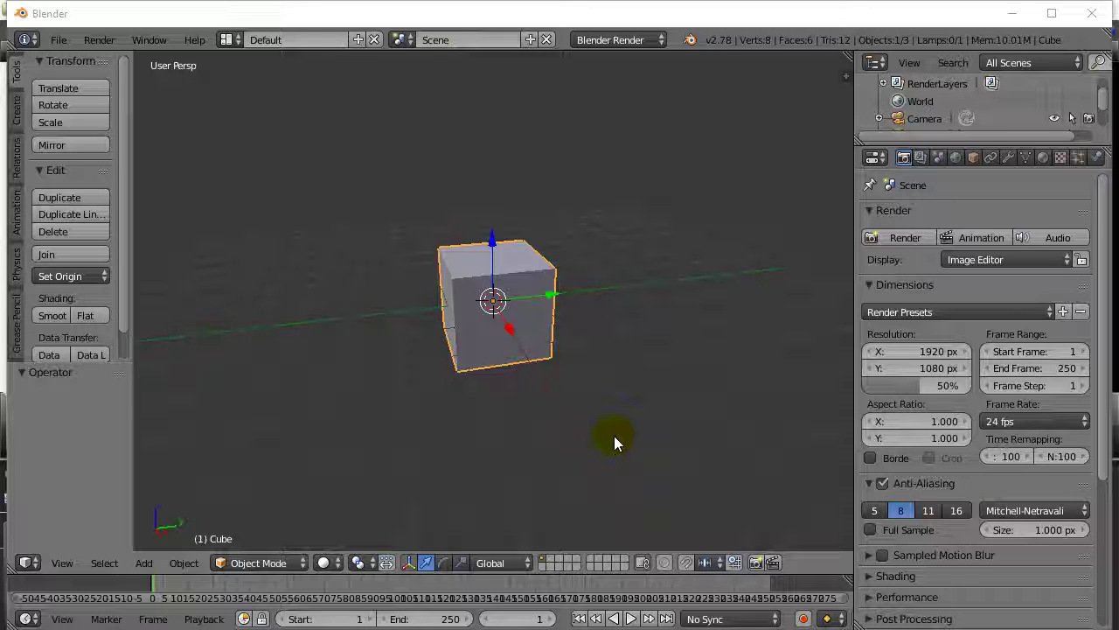
# Step: Move the cube along the Y axis by about 3.28 units and back by about -5.77 units
pyautogui.moveTo(512, 428)
pyautogui.mouseDown(button='middle')
pyautogui.moveTo(544, 435)
pyautogui.moveTo(507, 447)
pyautogui.moveTo(505, 428)
pyautogui.moveTo(531, 430)
pyautogui.moveTo(507, 417)
pyautogui.mouseUp(button='middle')
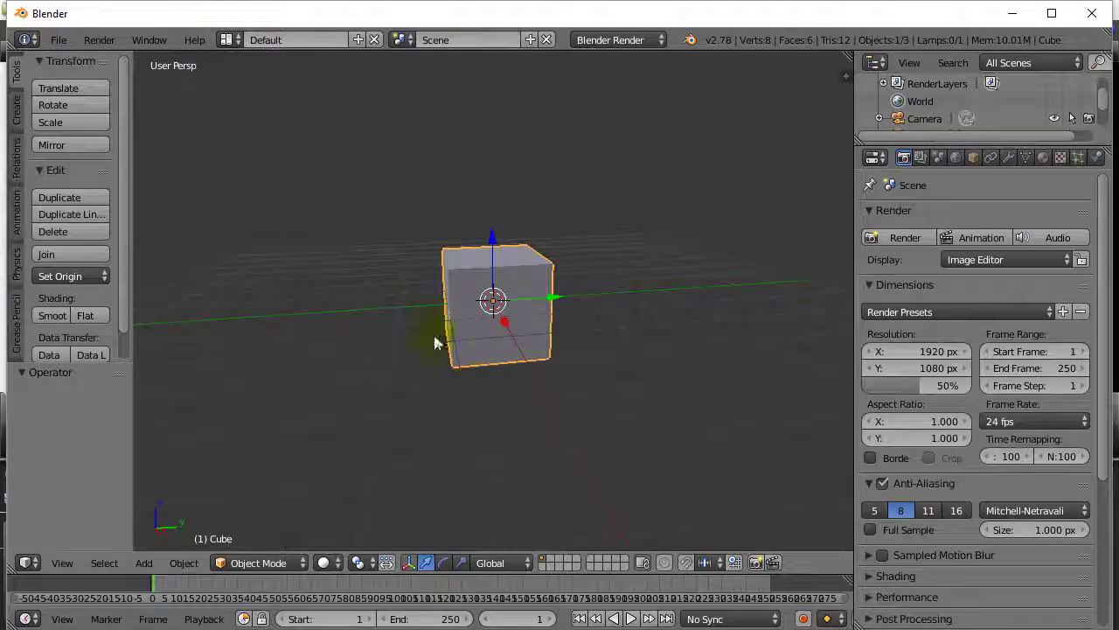
pyautogui.moveTo(545, 296); pyautogui.dragTo(688, 282)
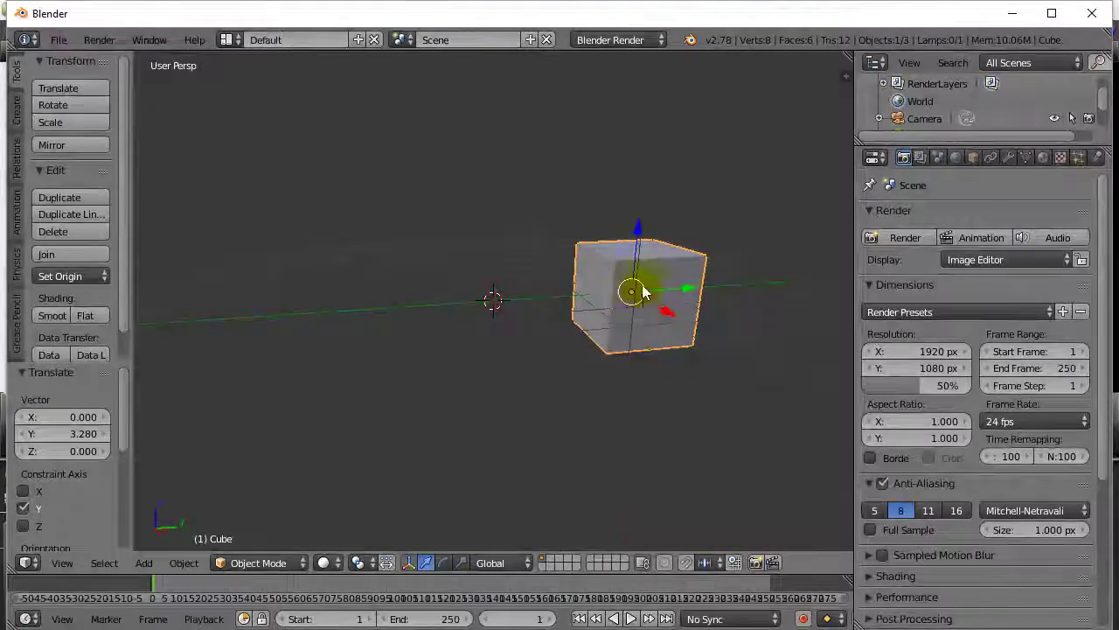
pyautogui.moveTo(612, 405); pyautogui.dragTo(599, 307, button='middle')
pyautogui.moveTo(706, 307); pyautogui.dragTo(436, 301)
pyautogui.moveTo(375, 333); pyautogui.dragTo(325, 473, button='middle')
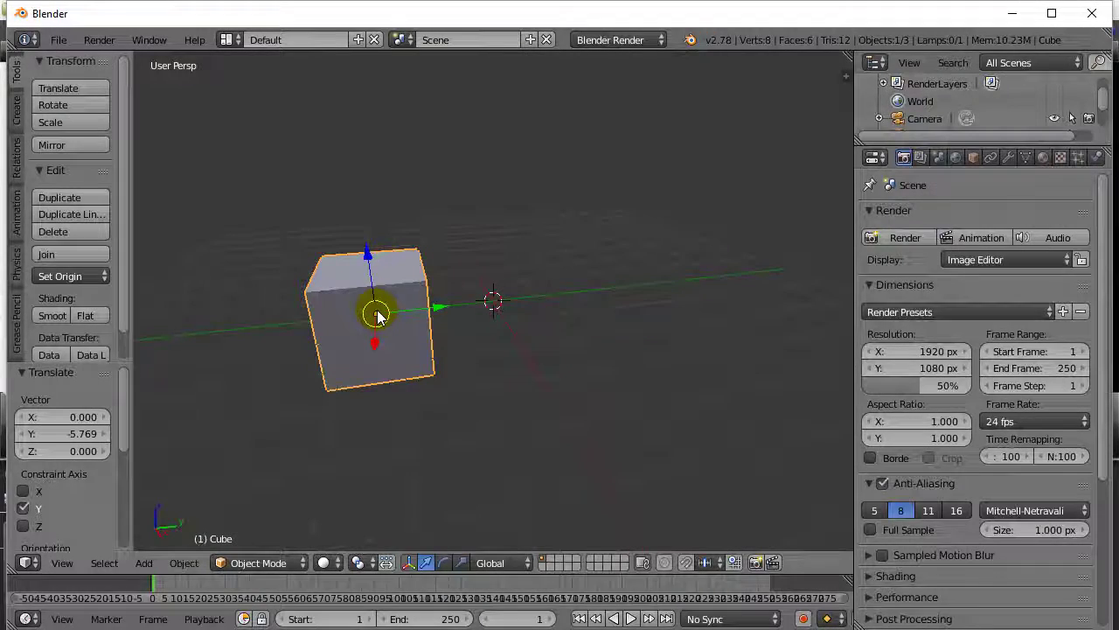
# Step: Move the cube about 1.3 units along the Y axis, back towards the 3D cursor
pyautogui.moveTo(497, 389); pyautogui.dragTo(490, 400, button='middle')
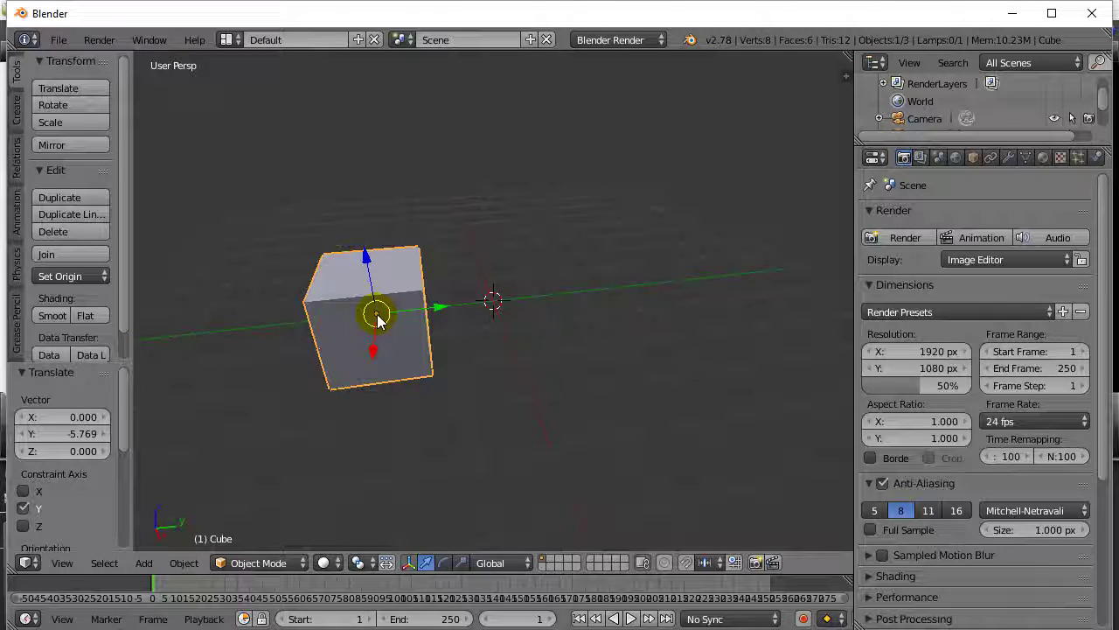
pyautogui.moveTo(374, 432); pyautogui.dragTo(419, 372, button='middle')
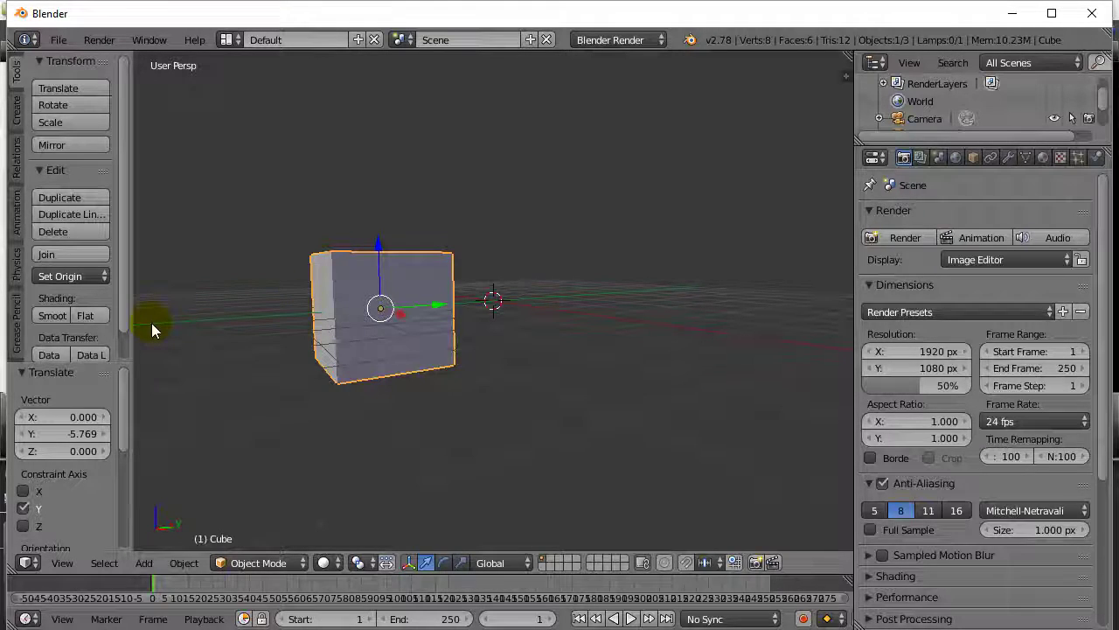
pyautogui.moveTo(279, 394); pyautogui.dragTo(549, 462, button='middle')
pyautogui.press('g')
pyautogui.press('y')
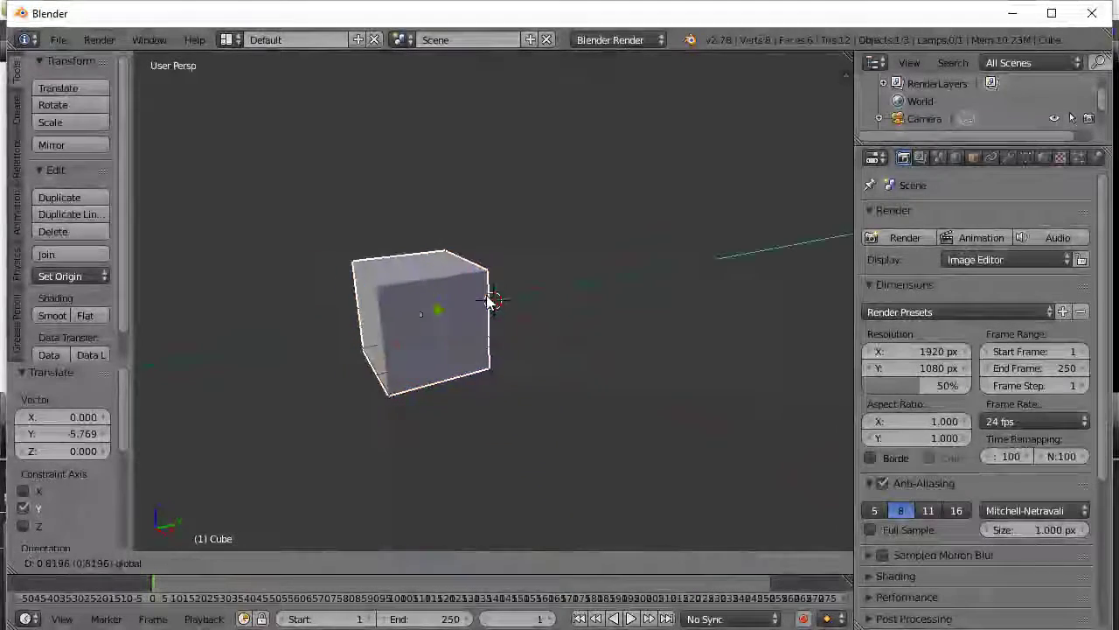
pyautogui.click(393, 320)
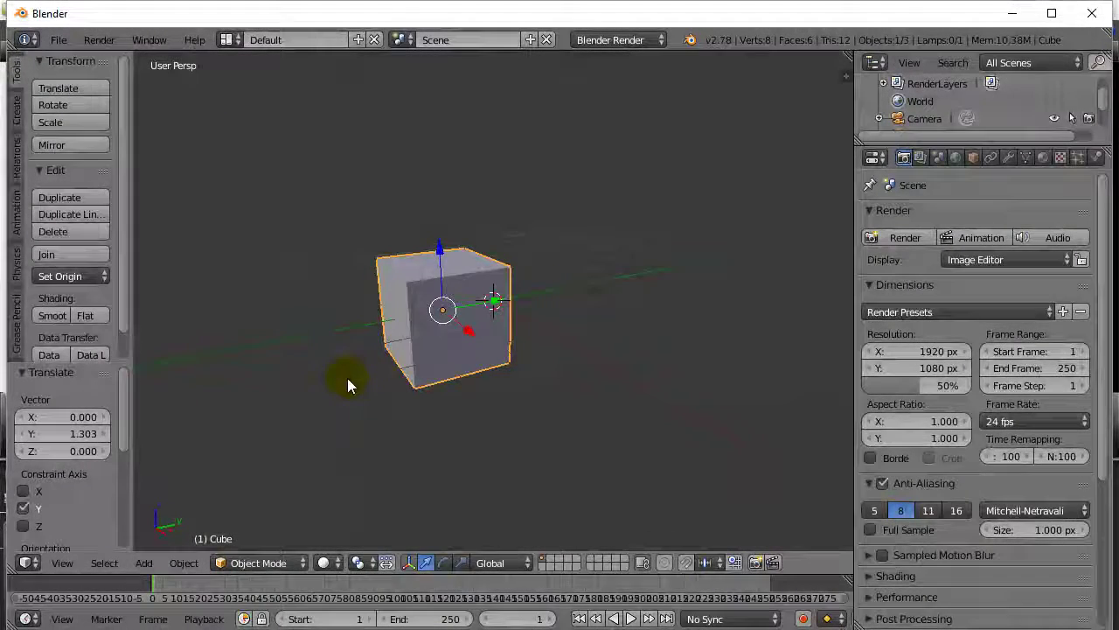
# Step: Enter Edit Mode with face selection and select only the cube's side face on the negative Y side
pyautogui.press('Tab')
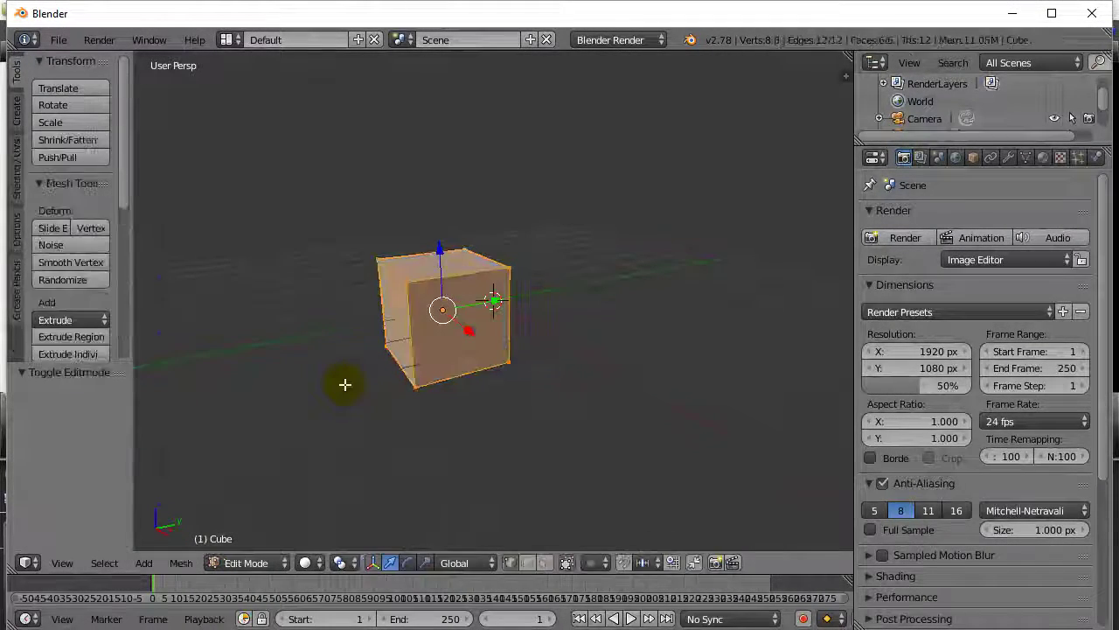
pyautogui.click(545, 563)
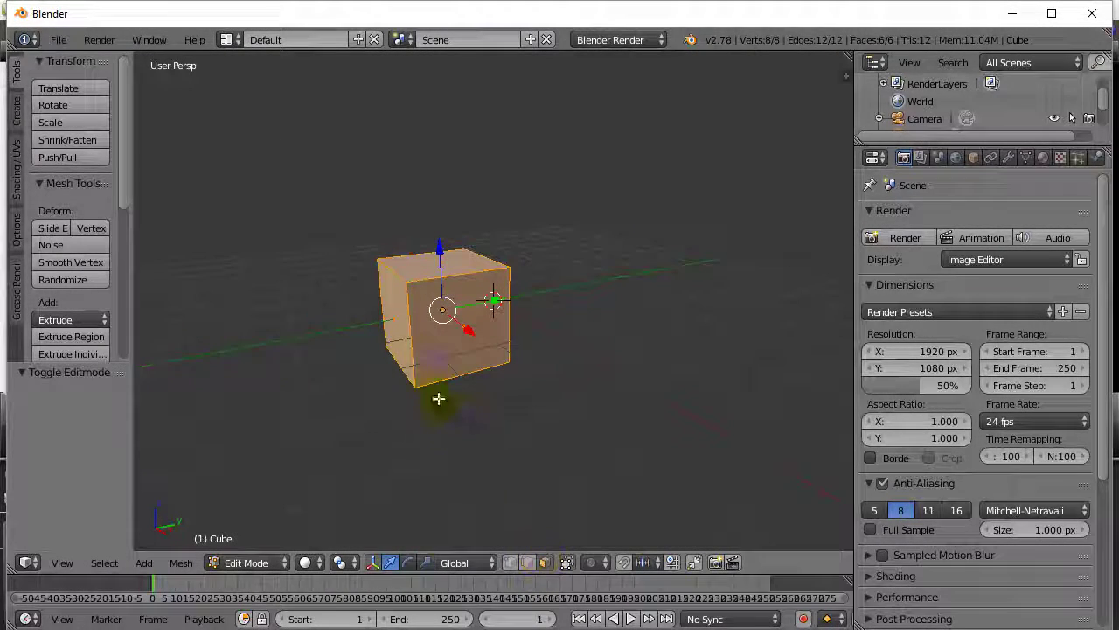
pyautogui.rightClick(398, 337)
pyautogui.rightClick(211, 462)
# Step: Snap the 3D cursor to the centre of the selected side face
pyautogui.click(175, 564)
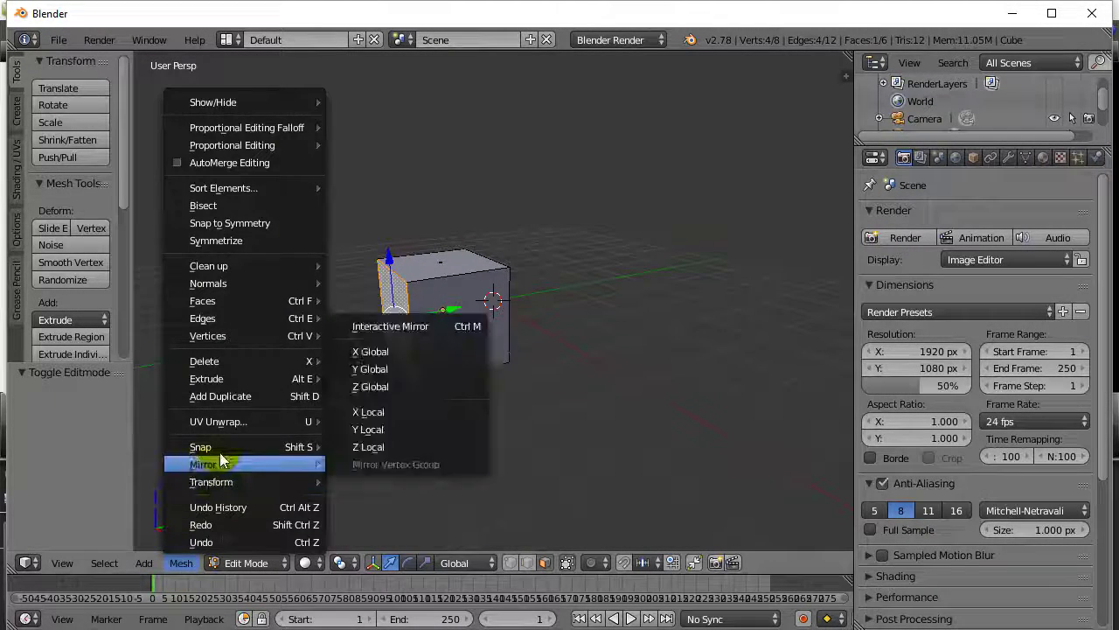
pyautogui.moveTo(221, 447)
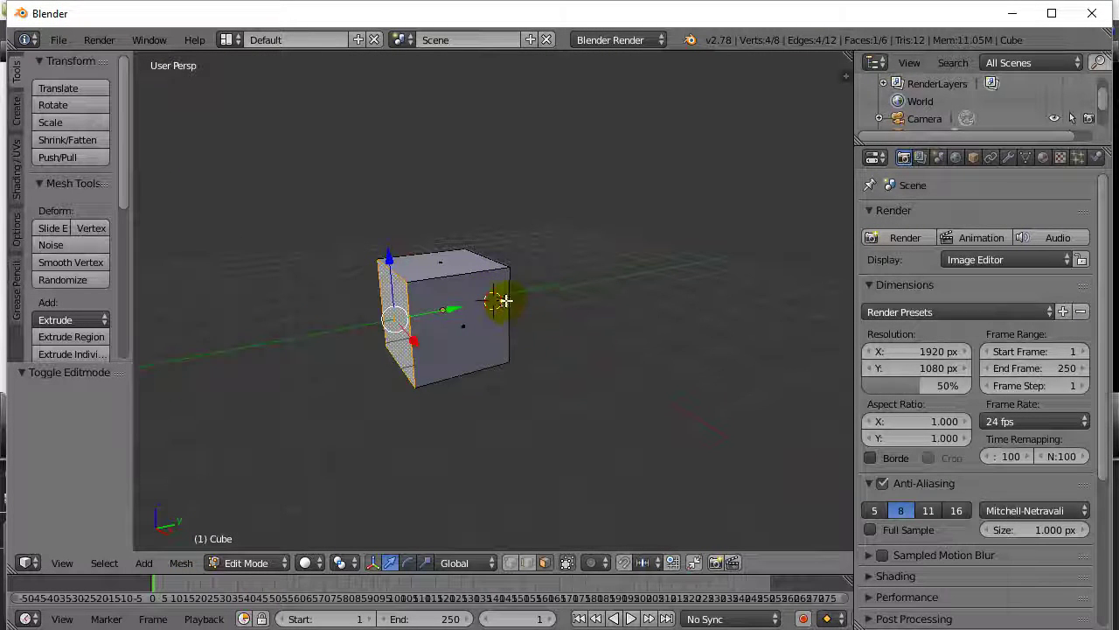
pyautogui.click(181, 563)
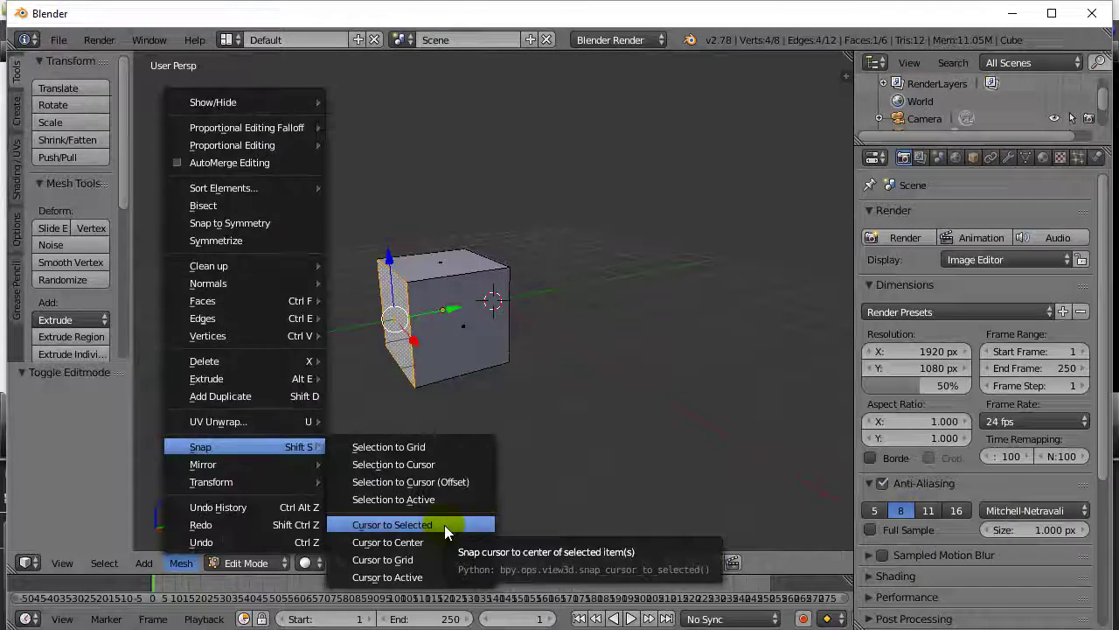
pyautogui.click(444, 525)
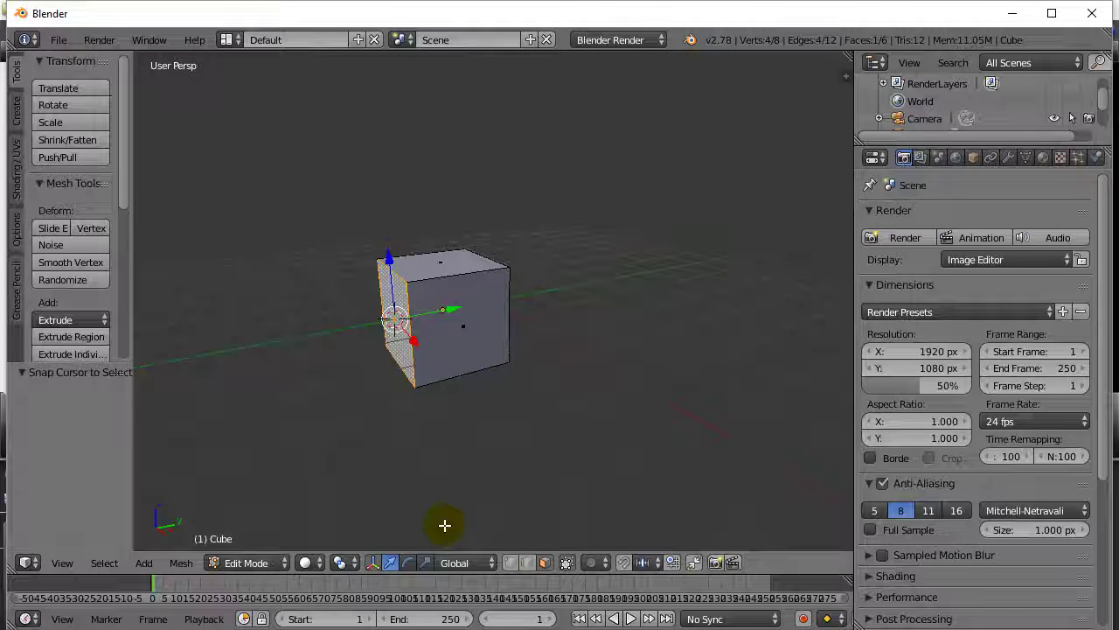
pyautogui.click(395, 326)
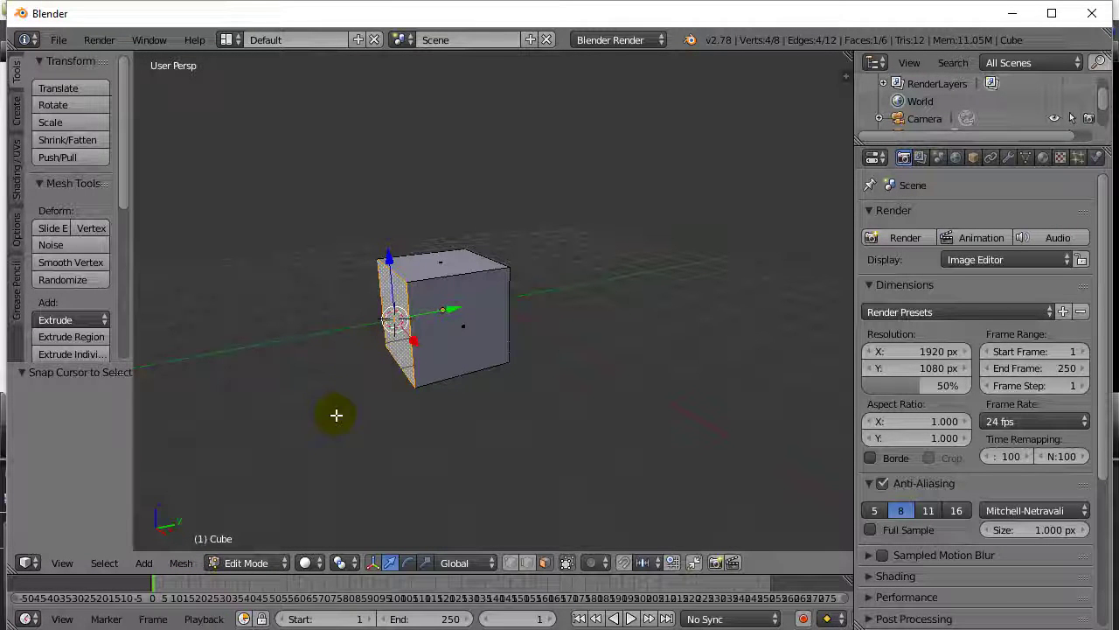
# Step: Return to Object Mode and set the cube's origin to the 3D cursor
pyautogui.press('Tab')
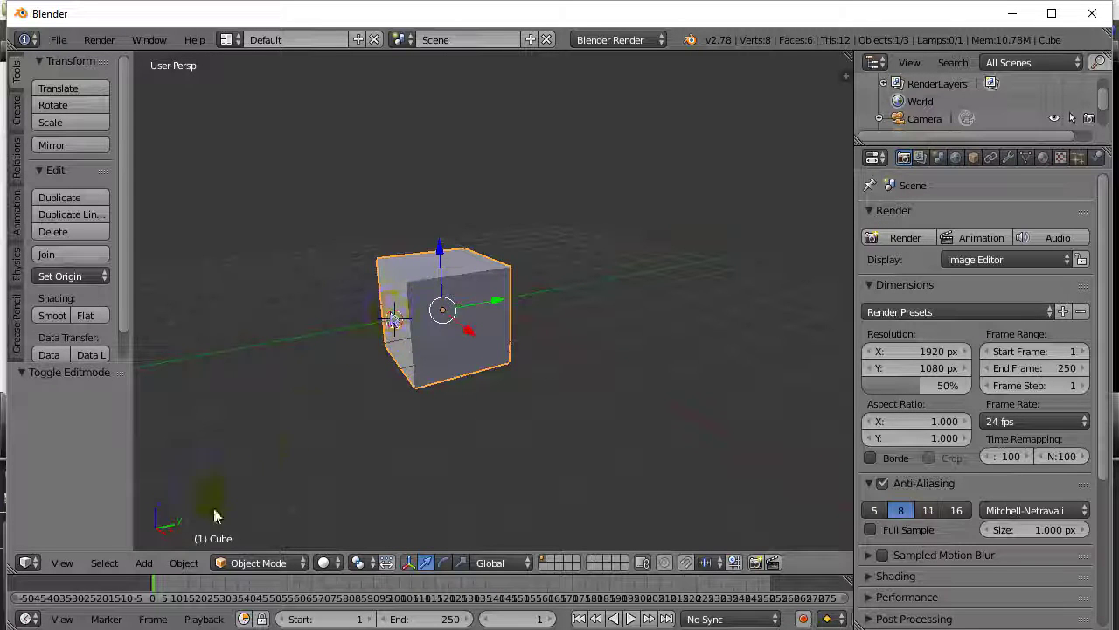
pyautogui.click(185, 563)
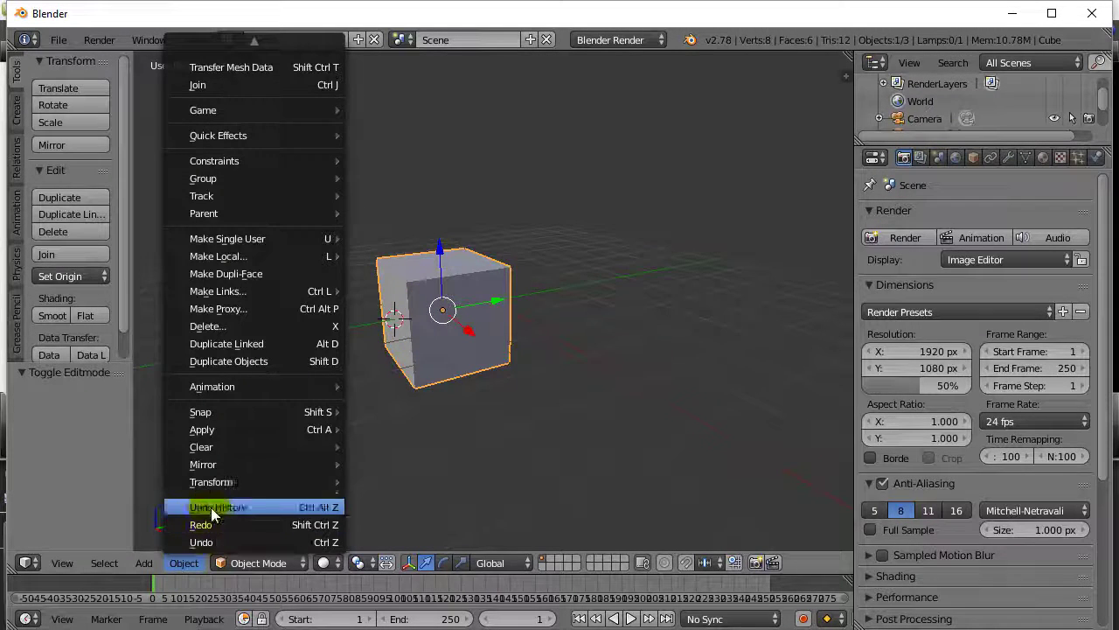
pyautogui.click(209, 481)
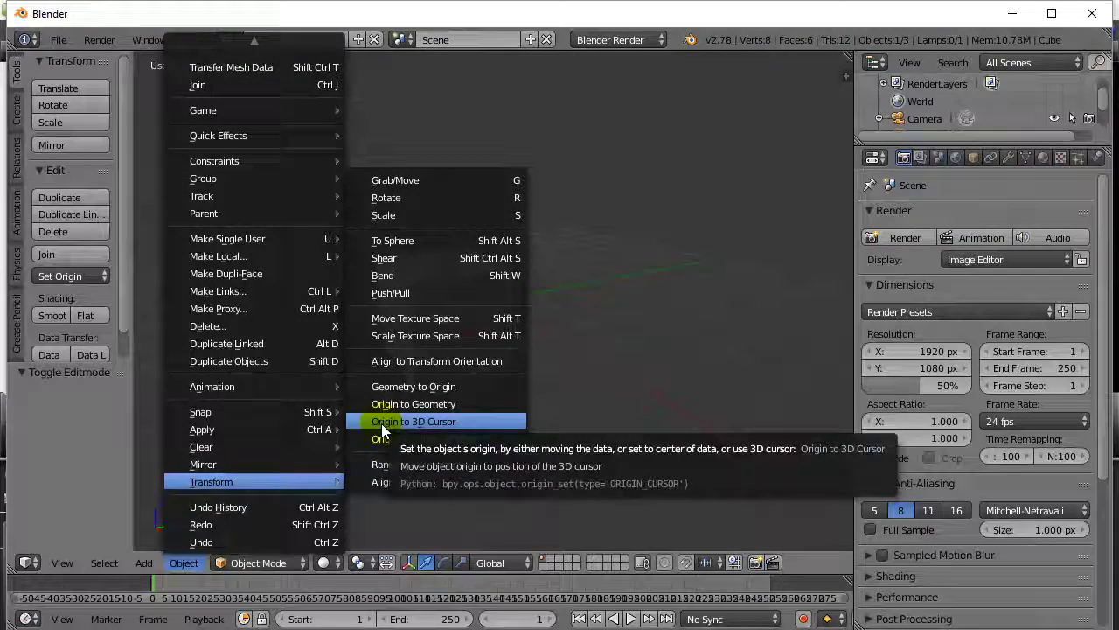
pyautogui.click(438, 422)
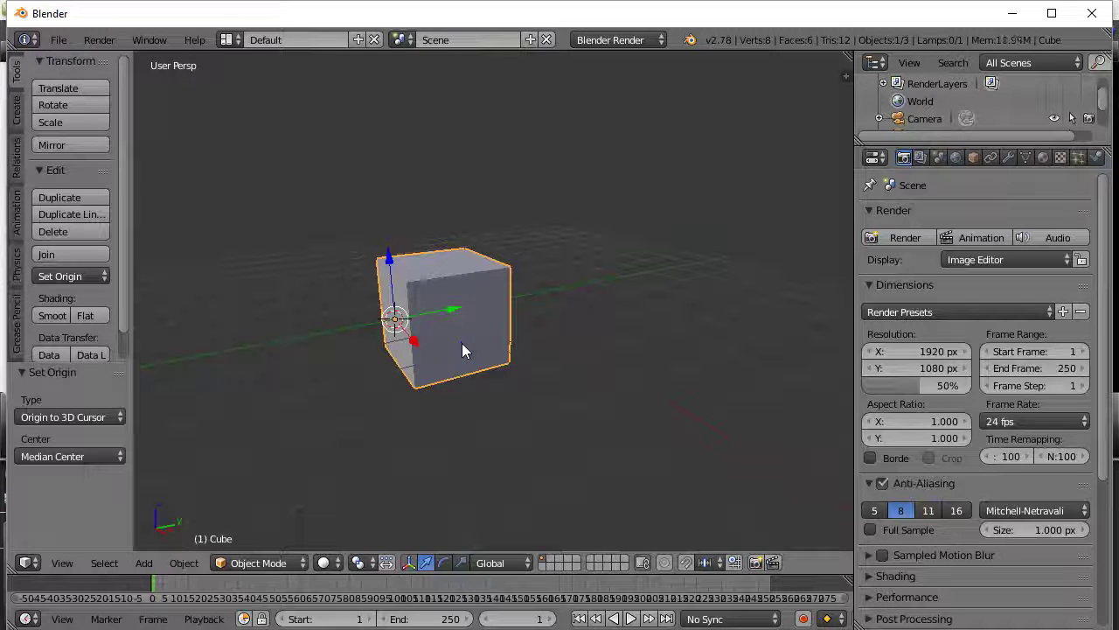
# Step: Move the cube with its new origin along the Y axis by about 2.2, -4.39 and 3.5 units in turn
pyautogui.press('g')
pyautogui.click(542, 288)
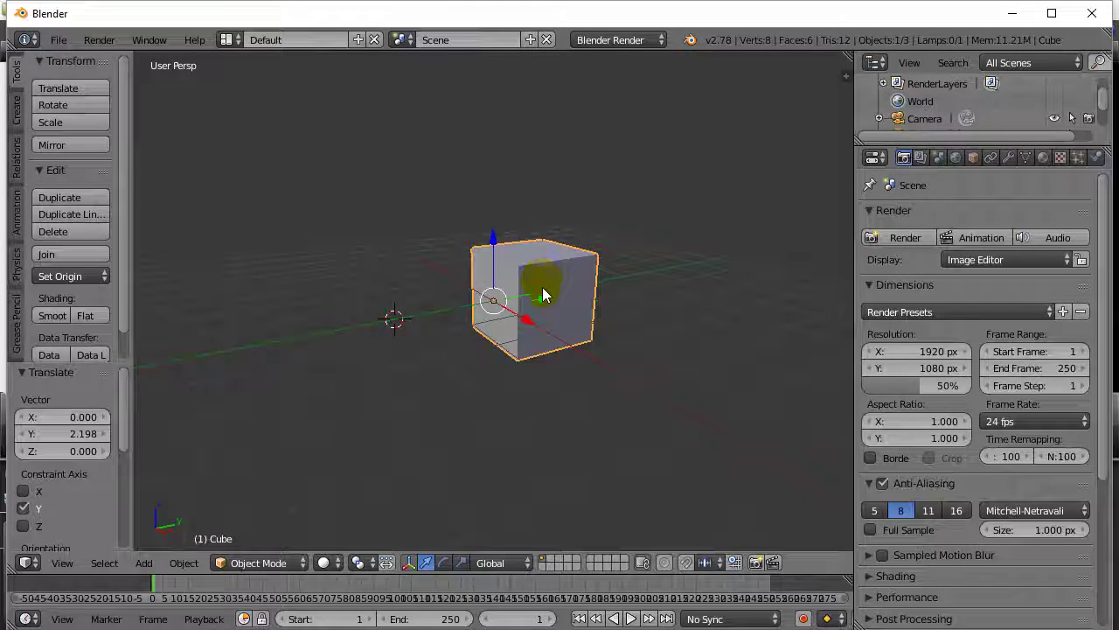
pyautogui.press('g')
pyautogui.press('y')
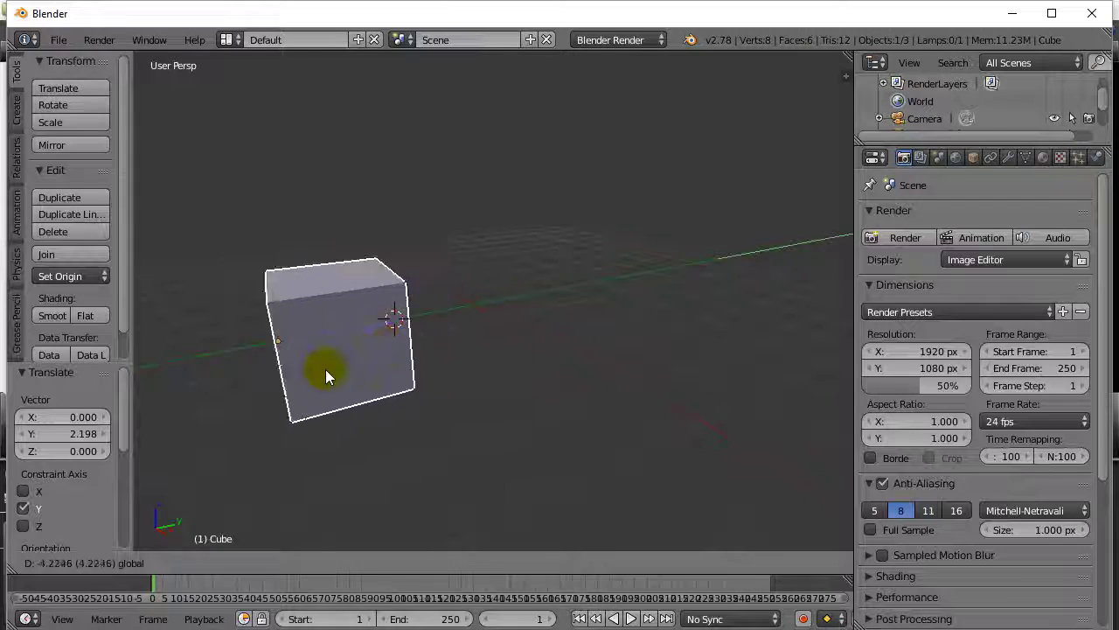
pyautogui.click(317, 372)
pyautogui.rightClick(336, 349)
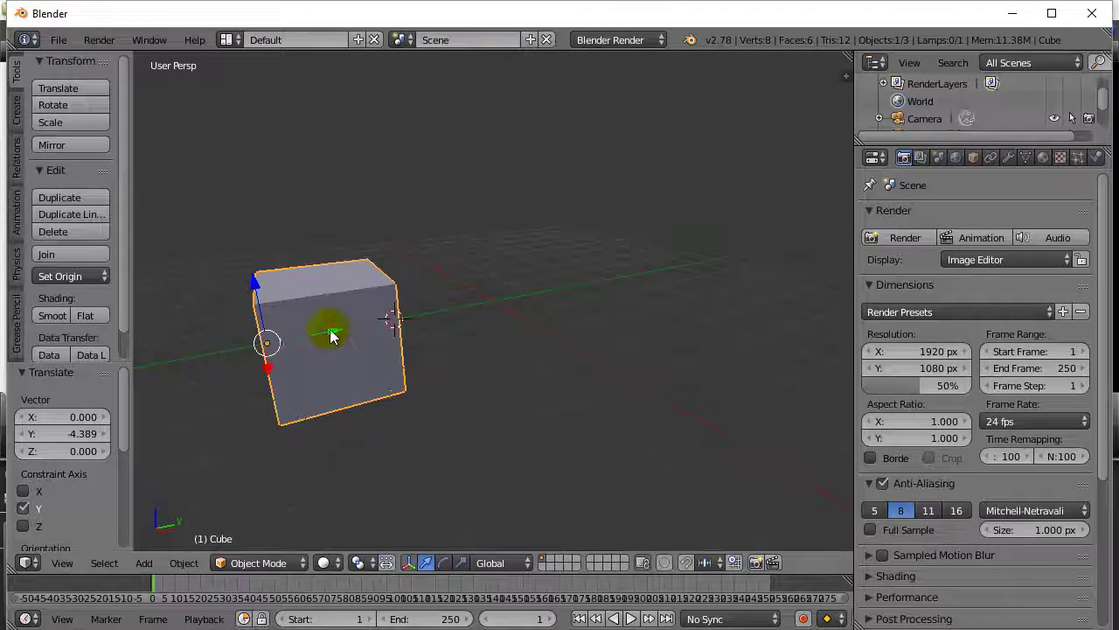
pyautogui.press('g')
pyautogui.press('y')
pyautogui.click(510, 302)
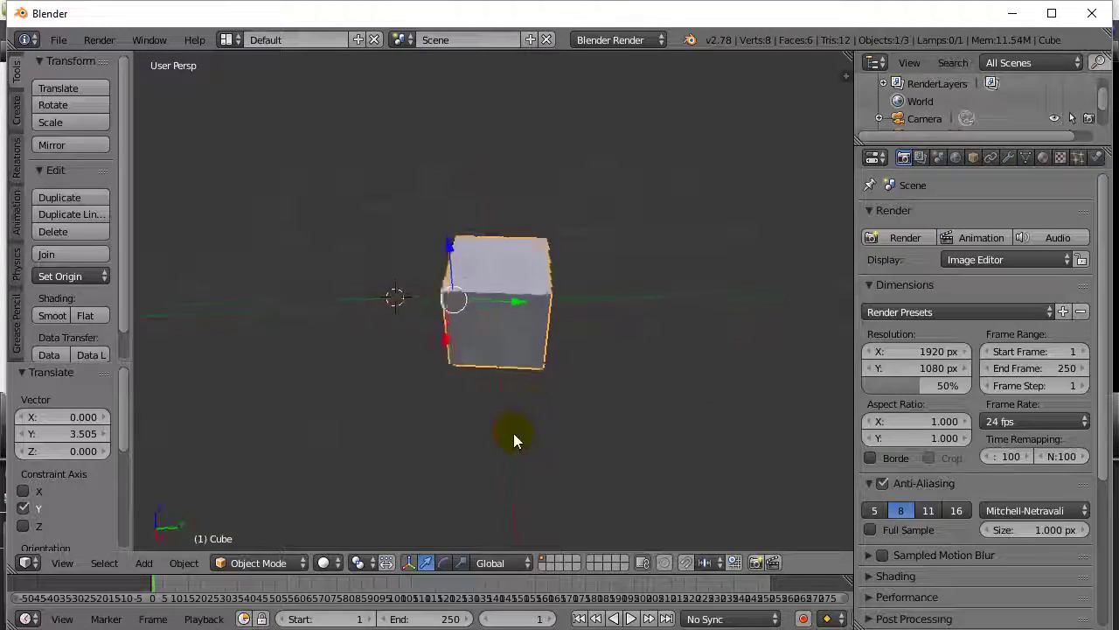
# Step: Add a Mirror modifier to the cube, keeping X as its mirror axis
pyautogui.scroll(4, 547, 396)
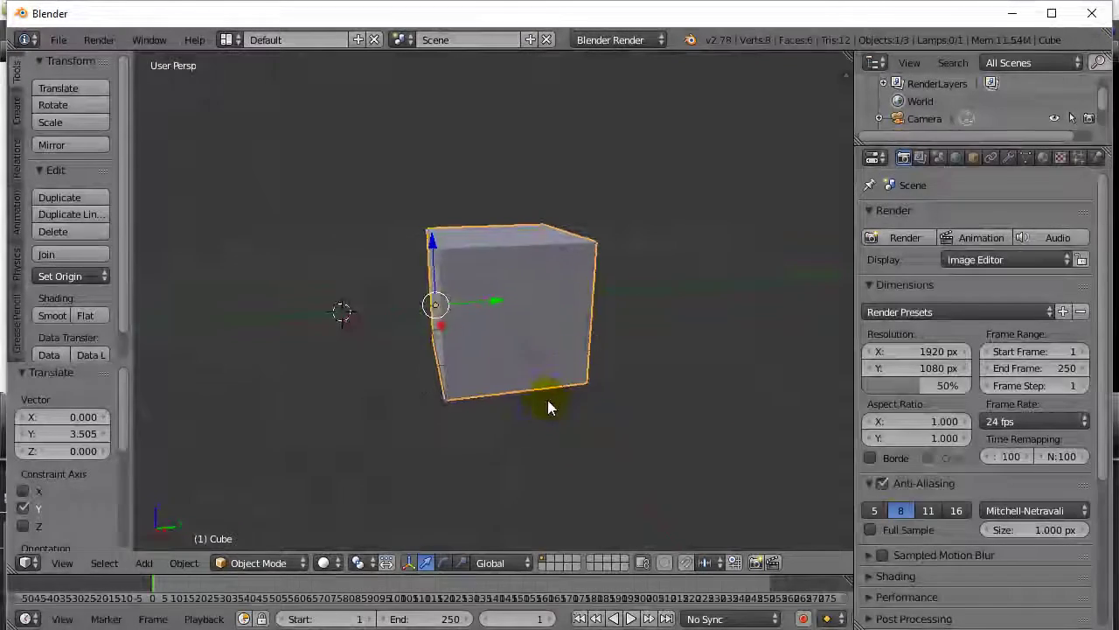
pyautogui.moveTo(540, 420); pyautogui.dragTo(522, 440, button='middle')
pyautogui.scroll(-5, 521, 446)
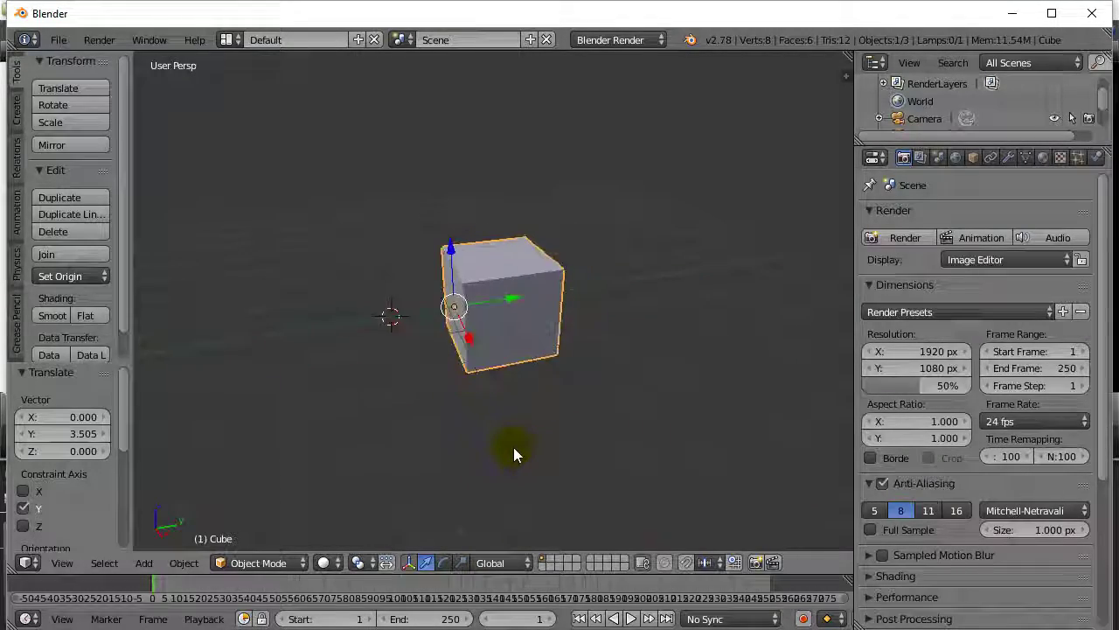
pyautogui.moveTo(522, 426); pyautogui.dragTo(474, 405, button='middle')
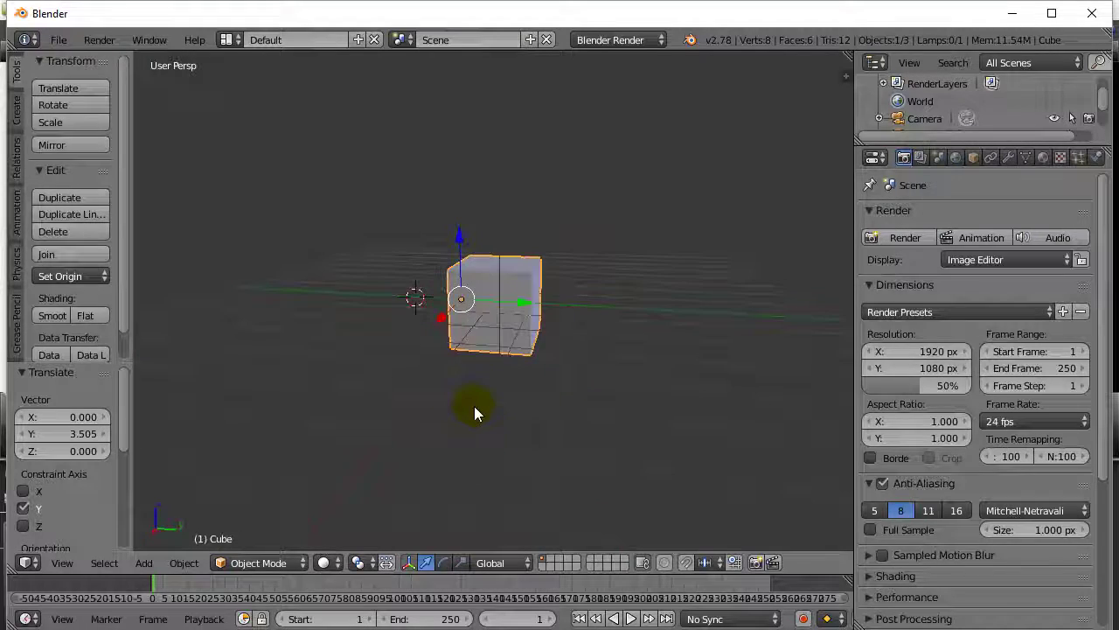
pyautogui.click(1009, 159)
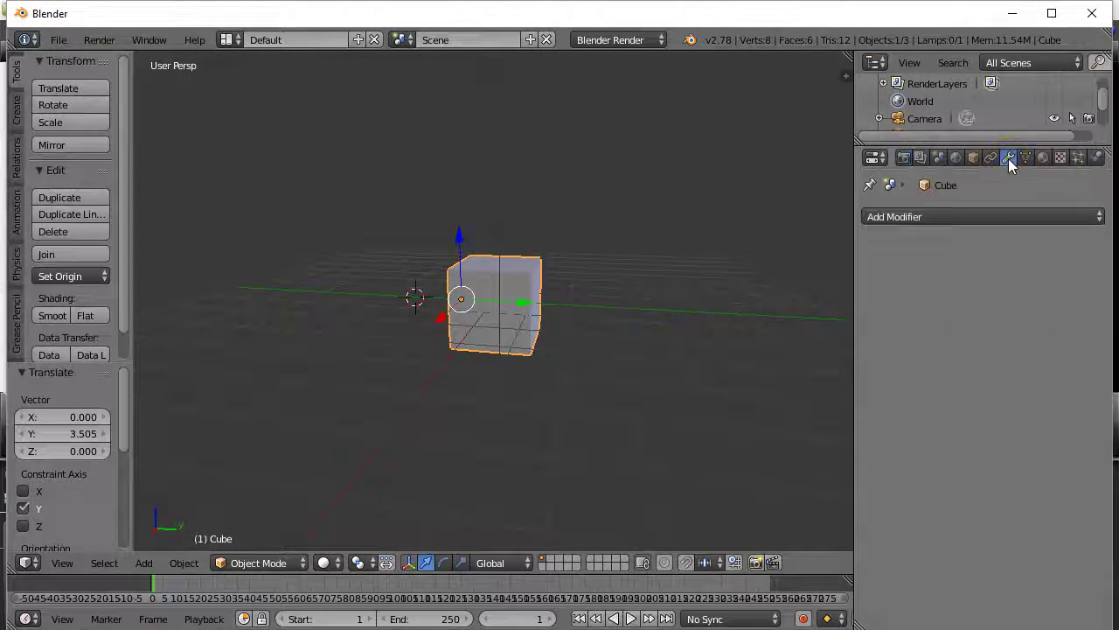
pyautogui.click(898, 217)
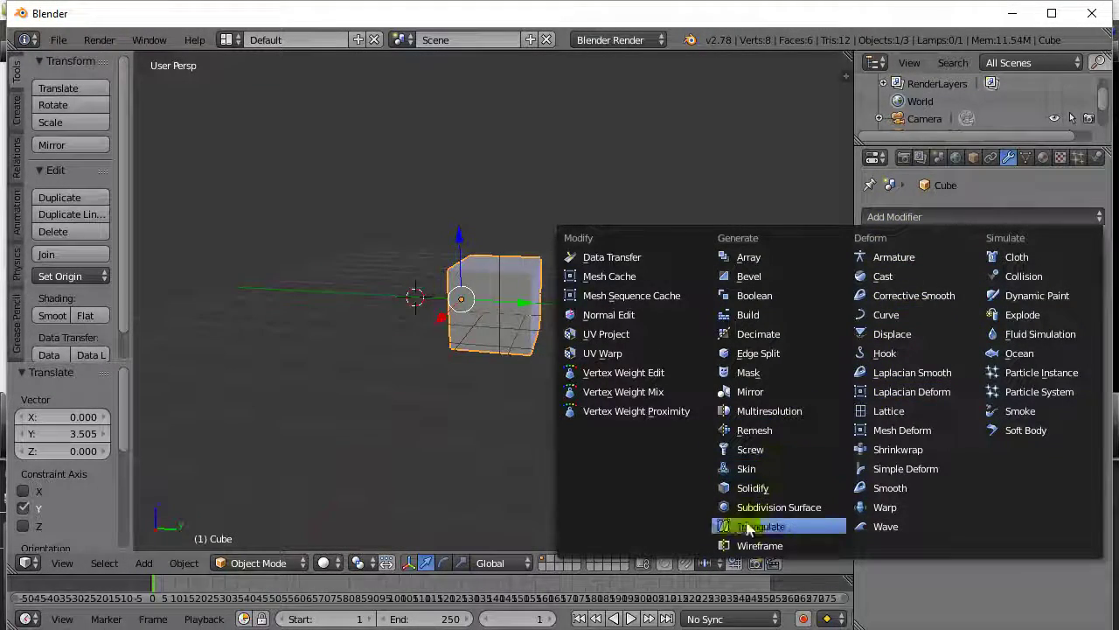
pyautogui.click(749, 393)
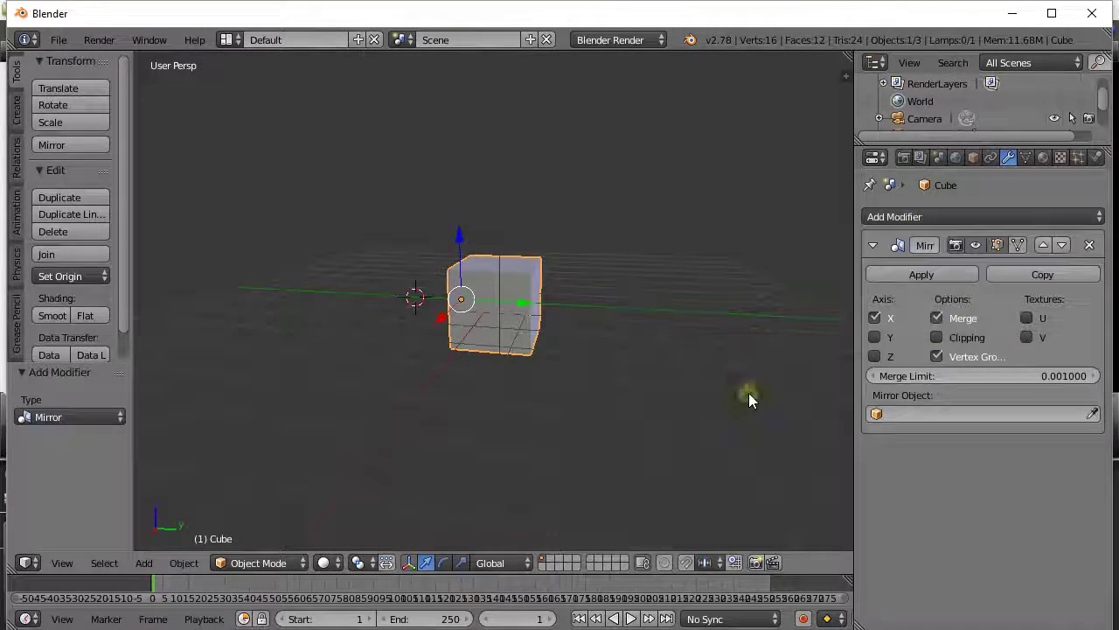
pyautogui.click(876, 319)
pyautogui.click(875, 320)
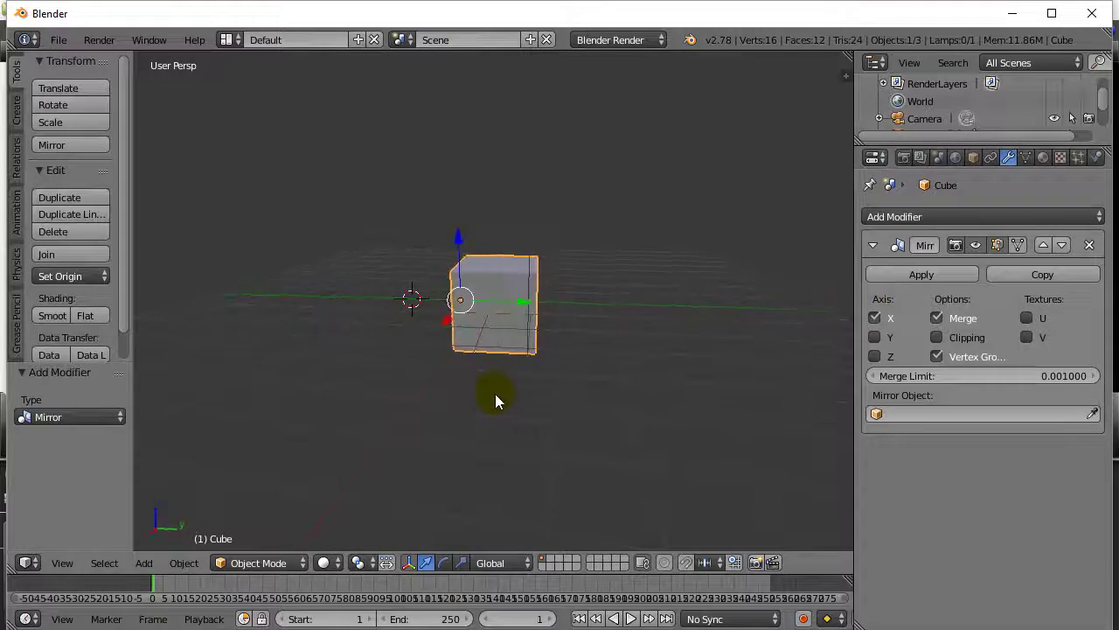
pyautogui.moveTo(495, 400); pyautogui.dragTo(510, 419, button='middle')
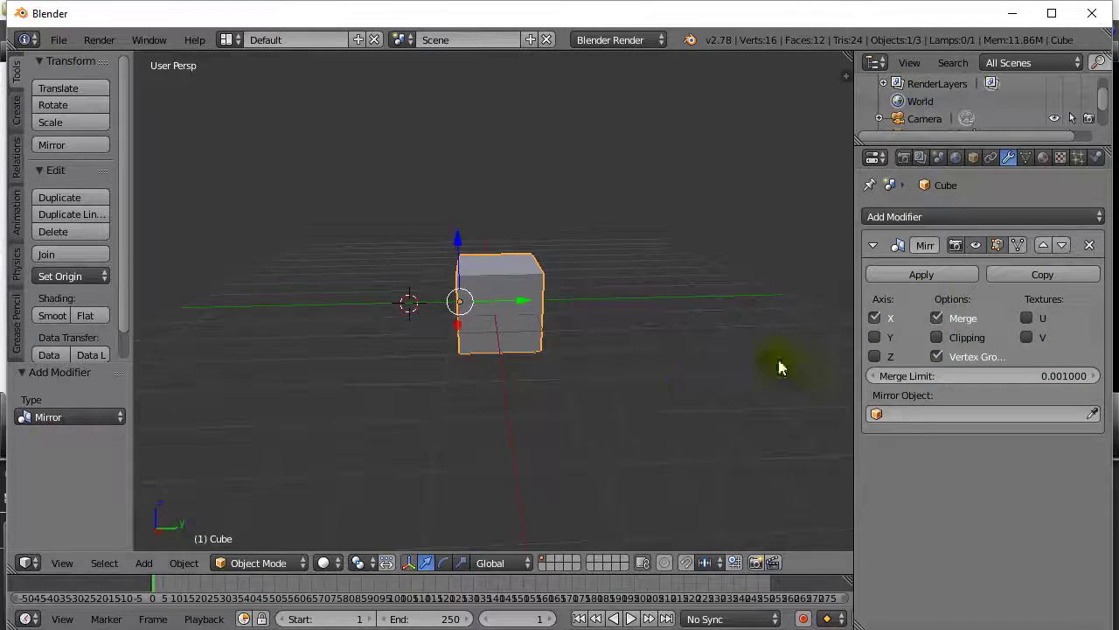
# Step: In Edit Mode, select the cube's lower edge on the positive Y side and move it about 2.25 units along Y
pyautogui.press('Tab')
pyautogui.moveTo(561, 377); pyautogui.dragTo(423, 475, button='middle')
pyautogui.click(387, 563)
pyautogui.rightClick(531, 340)
pyautogui.moveTo(601, 348); pyautogui.dragTo(687, 352)
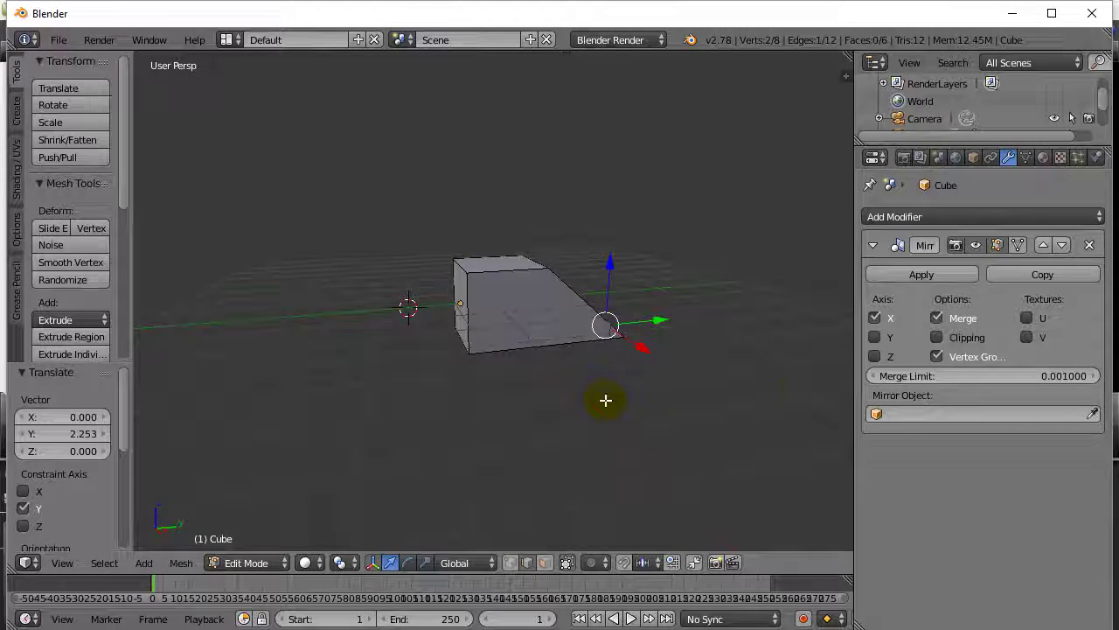
# Step: Change the Mirror modifier's axis from X to Y
pyautogui.click(874, 337)
pyautogui.click(875, 318)
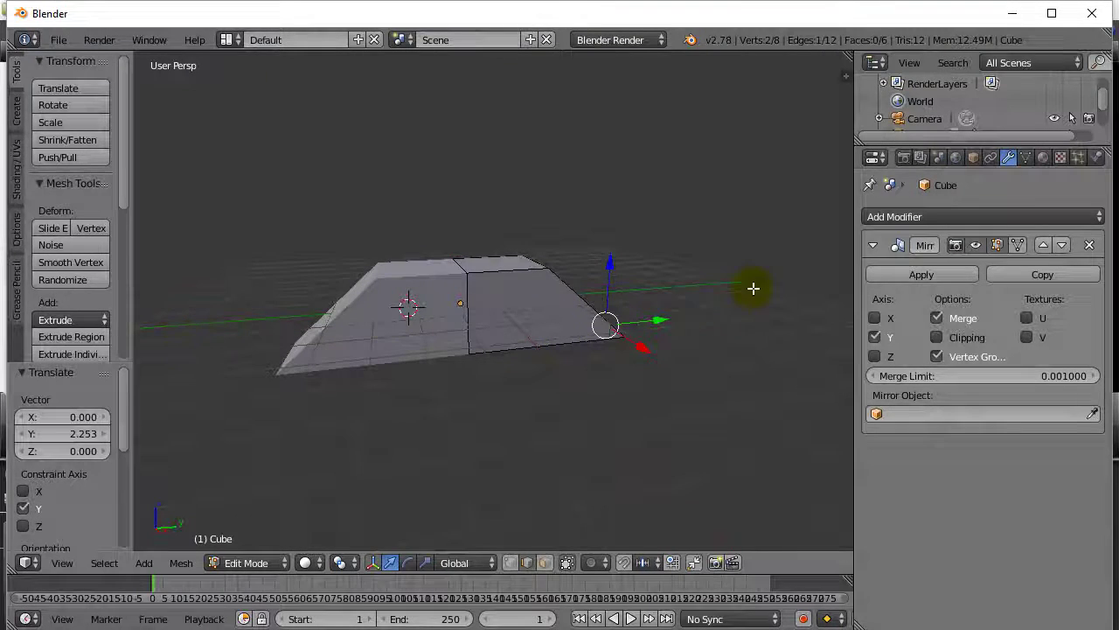
# Step: Select the upper edge on the positive Y side and raise it about 1.49 units along the Z axis
pyautogui.moveTo(663, 300); pyautogui.dragTo(519, 335, button='middle')
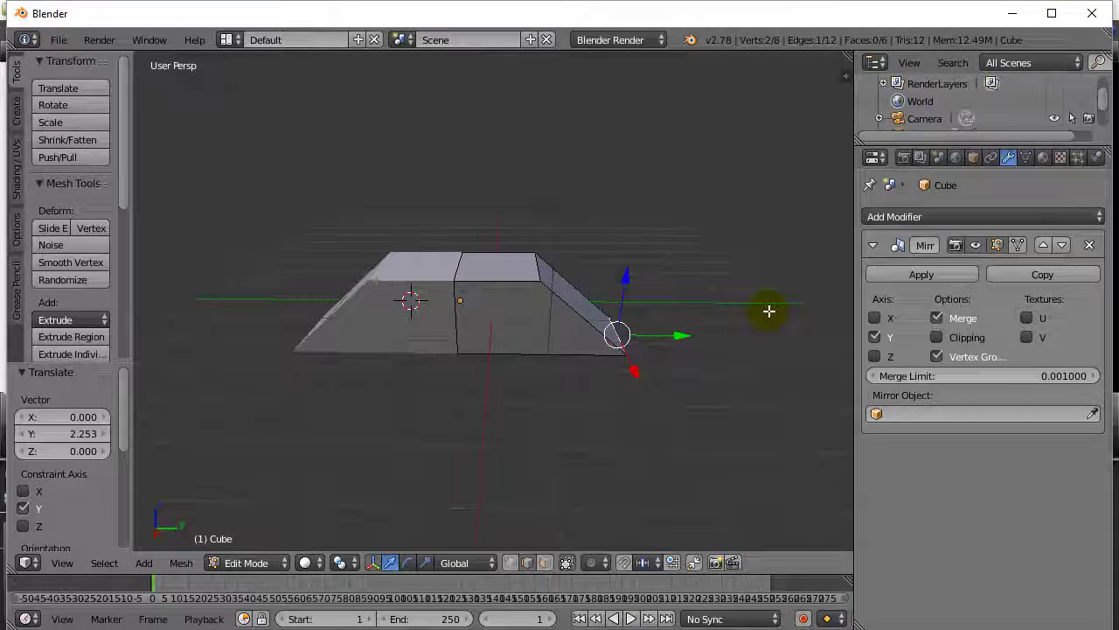
pyautogui.rightClick(540, 265)
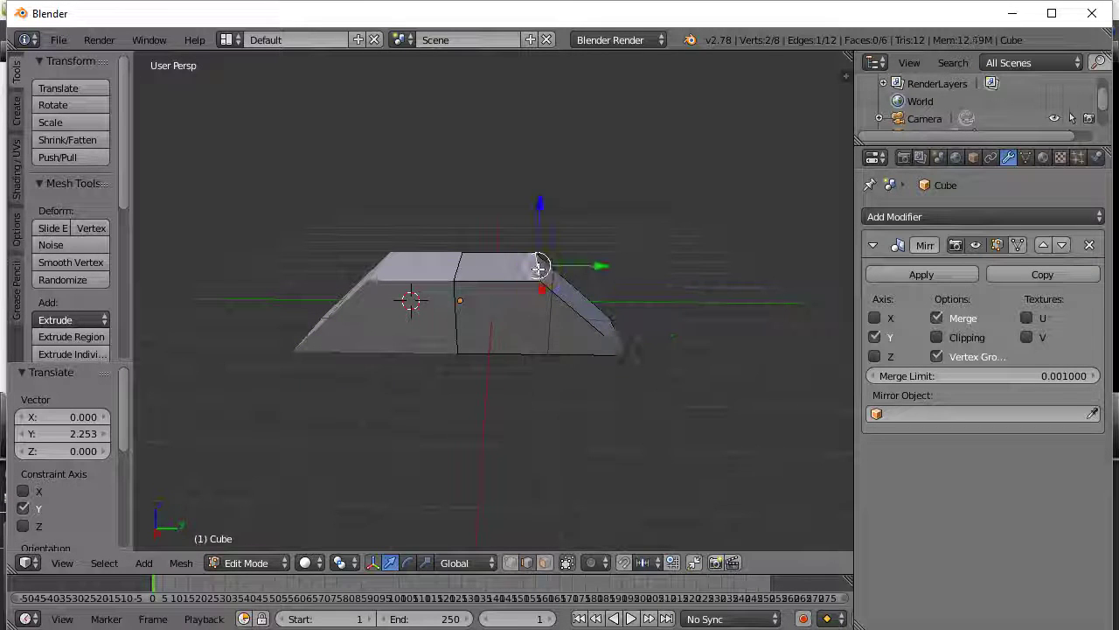
pyautogui.moveTo(549, 204); pyautogui.dragTo(542, 142)
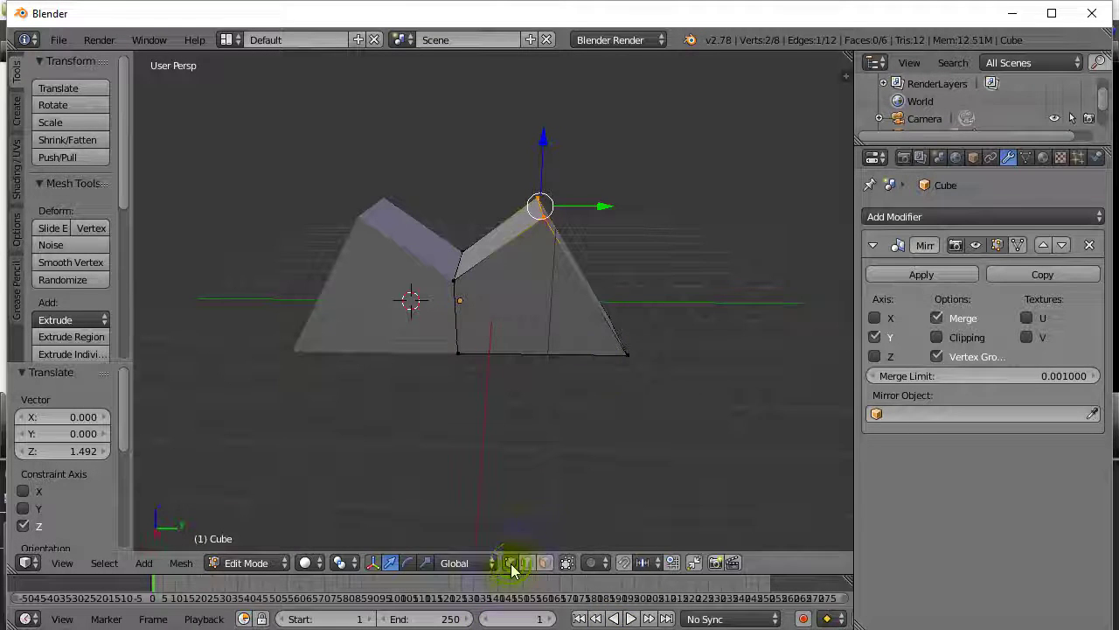
# Step: Move the lower outer vertex on the positive Y side about 2.37 units along X and return to Object Mode
pyautogui.rightClick(626, 358)
pyautogui.press('g')
pyautogui.press('x')
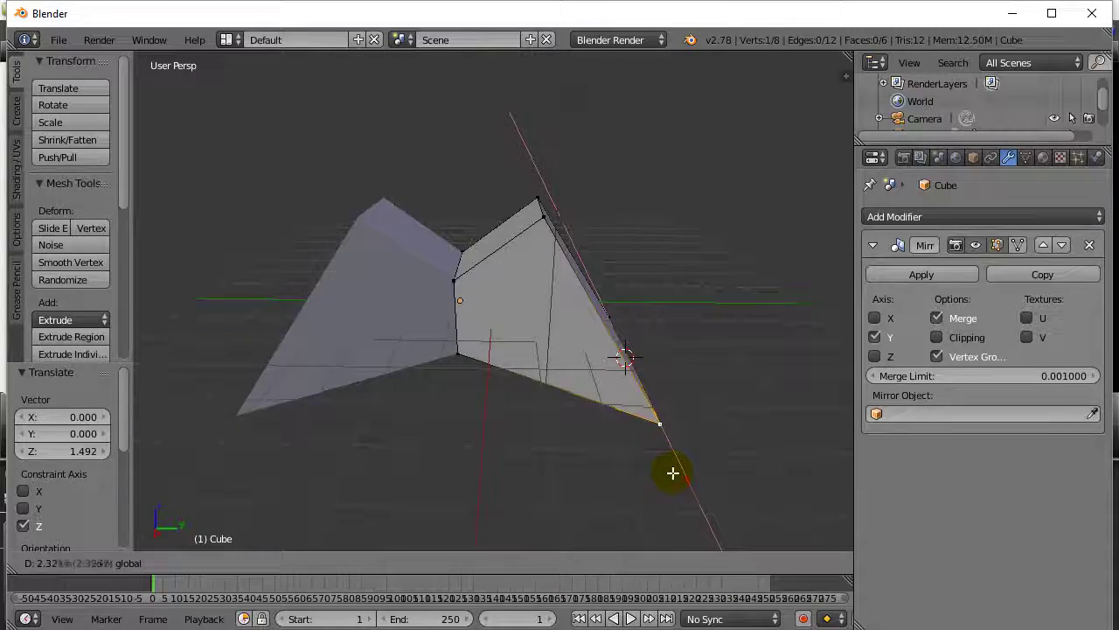
pyautogui.click(670, 468)
pyautogui.moveTo(550, 442); pyautogui.dragTo(541, 377, button='middle')
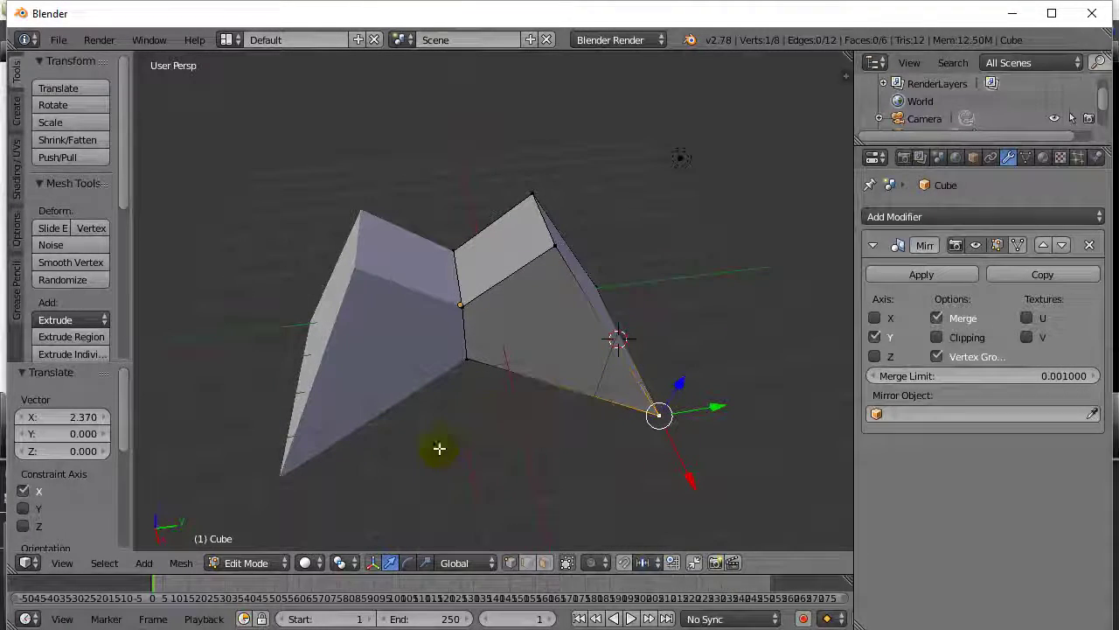
pyautogui.press('Tab')
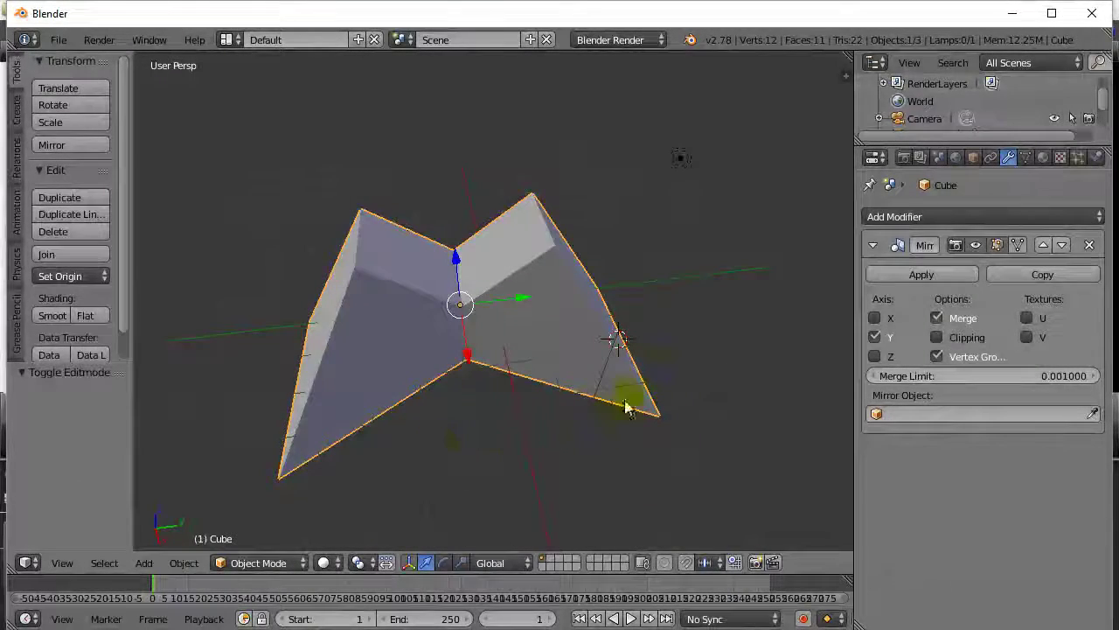
# Step: Hide and restore the Mirror modifier's effect in the viewport, and collapse and expand its settings
pyautogui.click(974, 246)
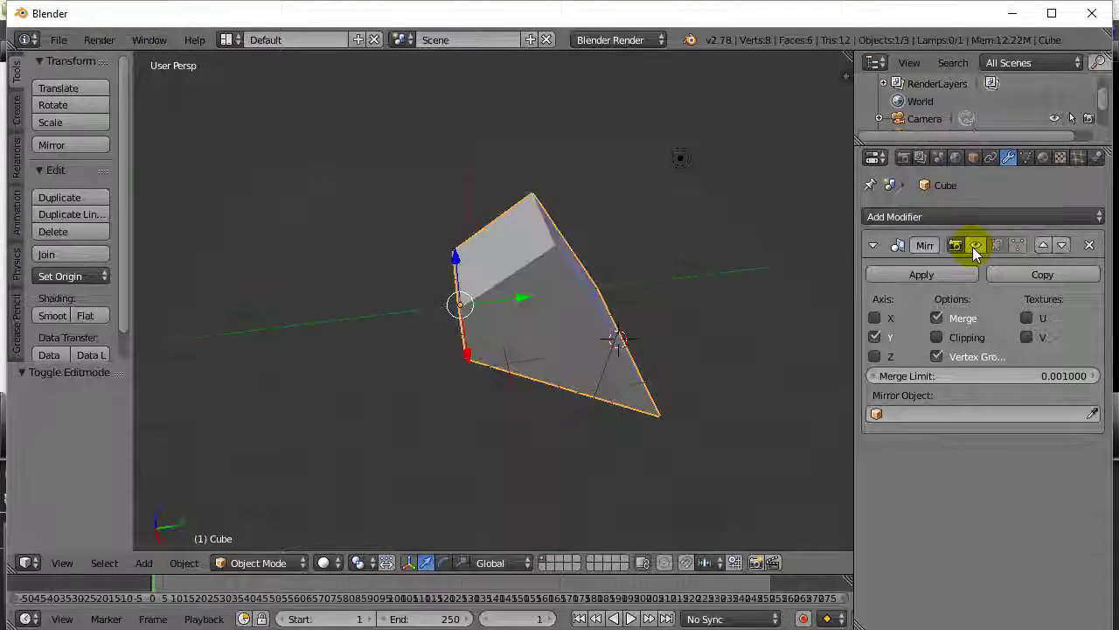
pyautogui.click(974, 247)
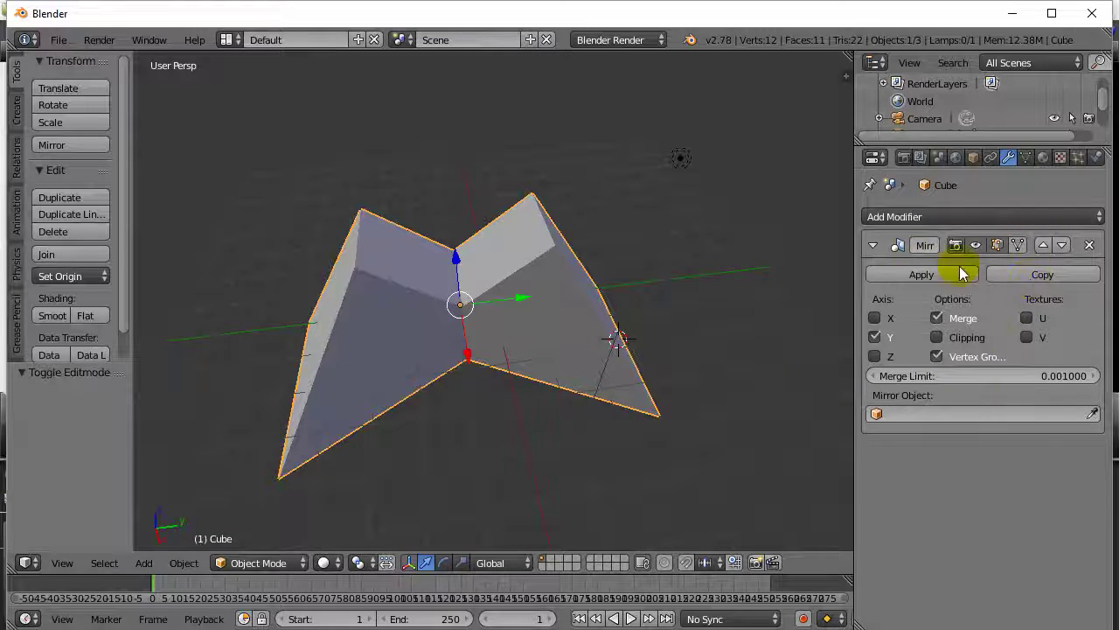
pyautogui.click(874, 246)
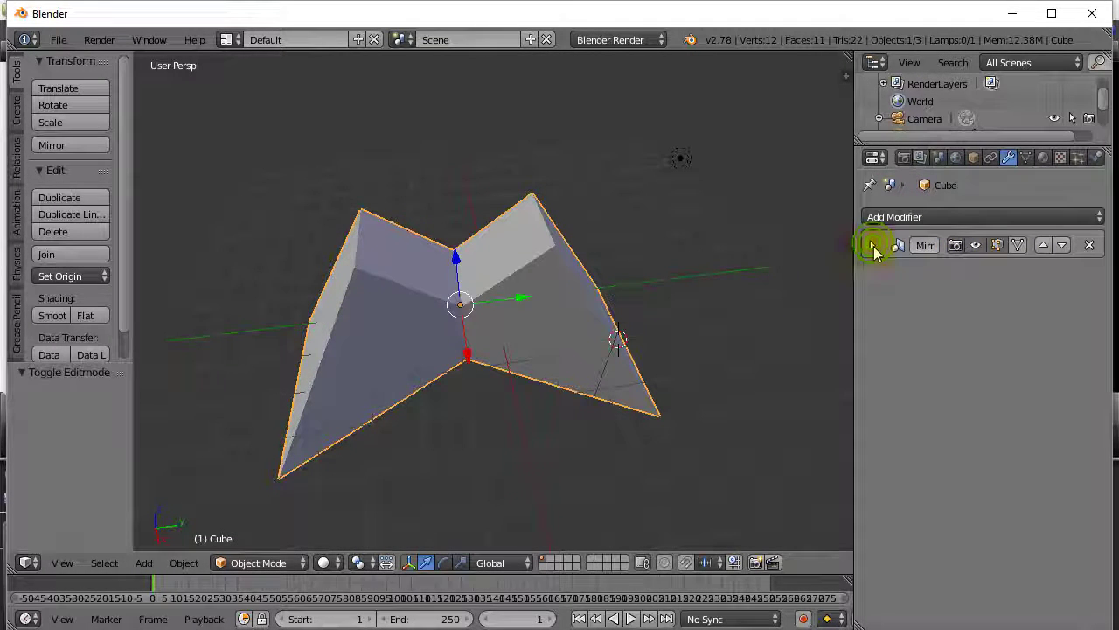
pyautogui.click(873, 245)
pyautogui.click(874, 245)
pyautogui.click(873, 245)
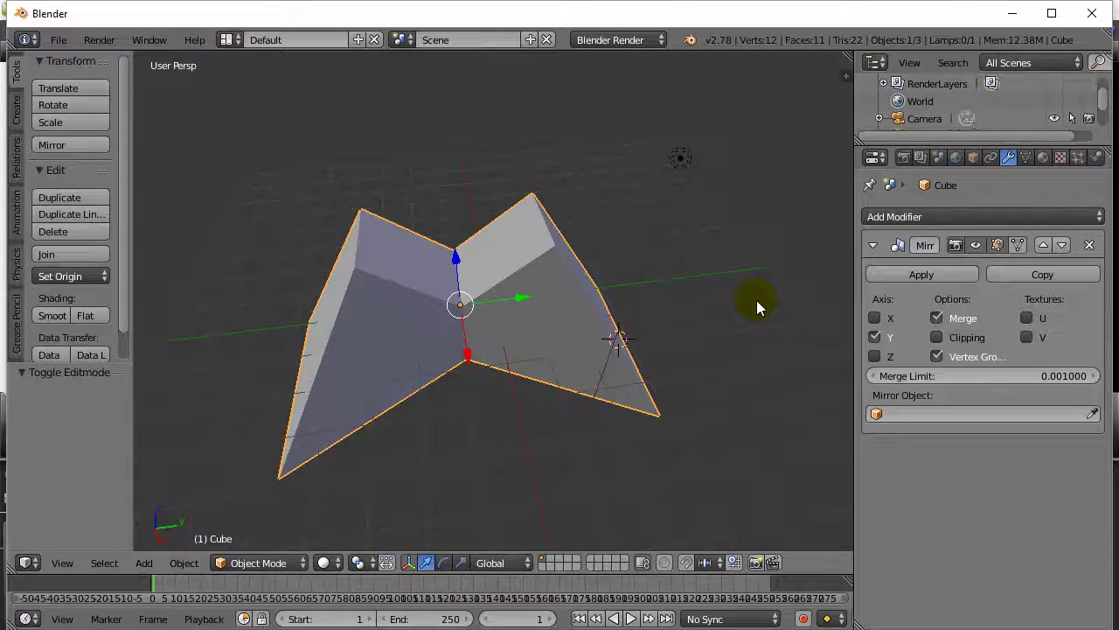
# Step: Apply the Mirror modifier to inspect both halves of the mesh in Edit Mode, and undo the application
pyautogui.click(922, 275)
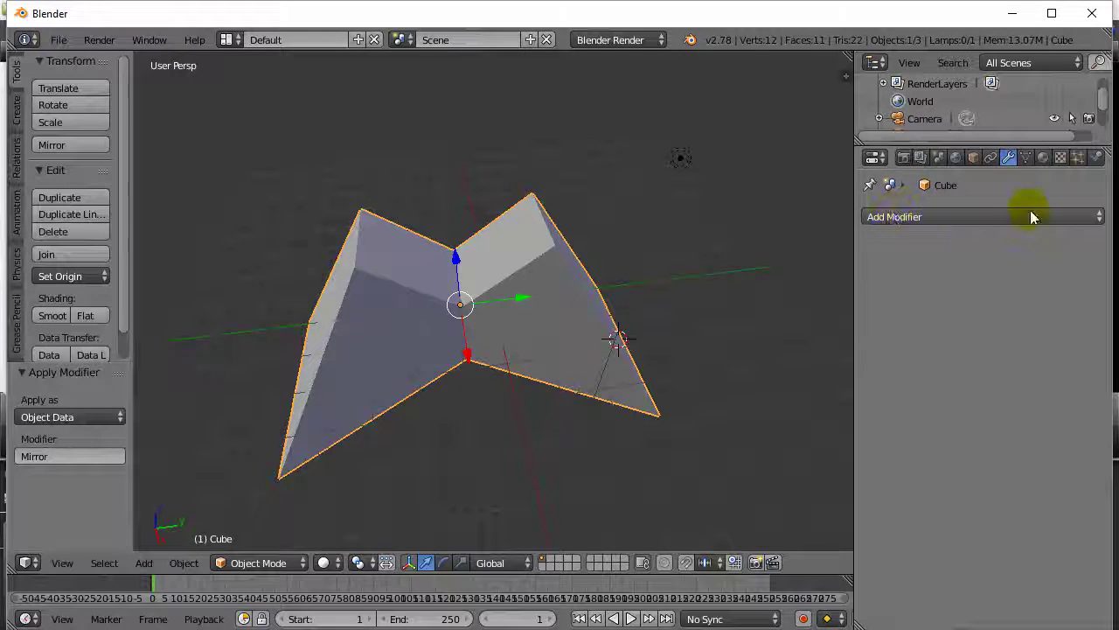
pyautogui.press('Tab')
pyautogui.press('Tab')
pyautogui.moveTo(445, 411); pyautogui.dragTo(485, 401, button='middle')
pyautogui.press('Tab')
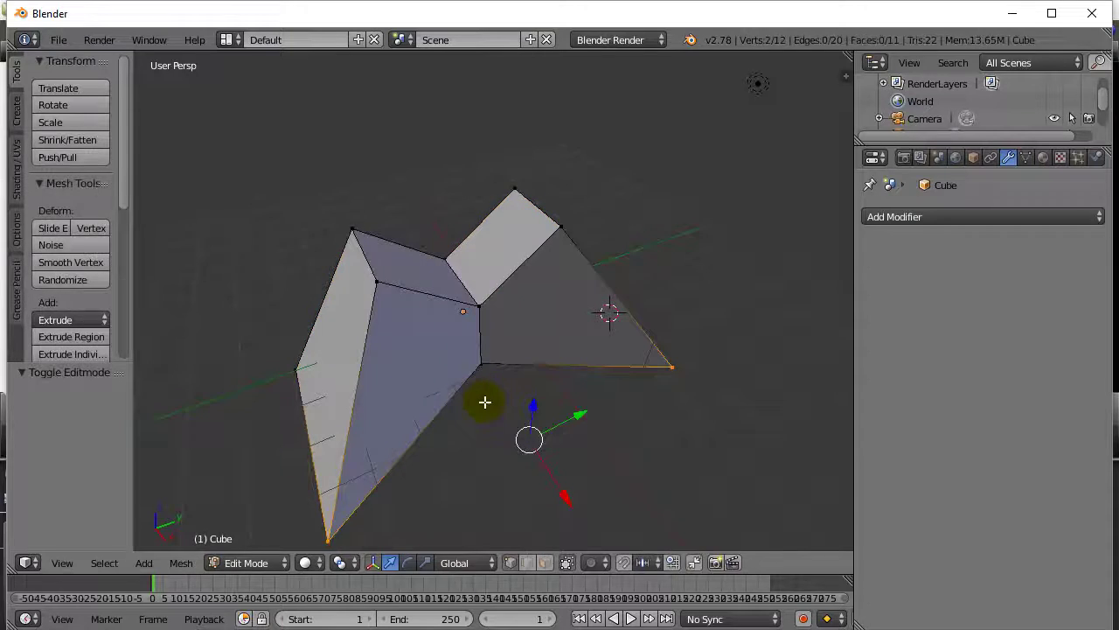
pyautogui.press('Tab')
pyautogui.press('Tab')
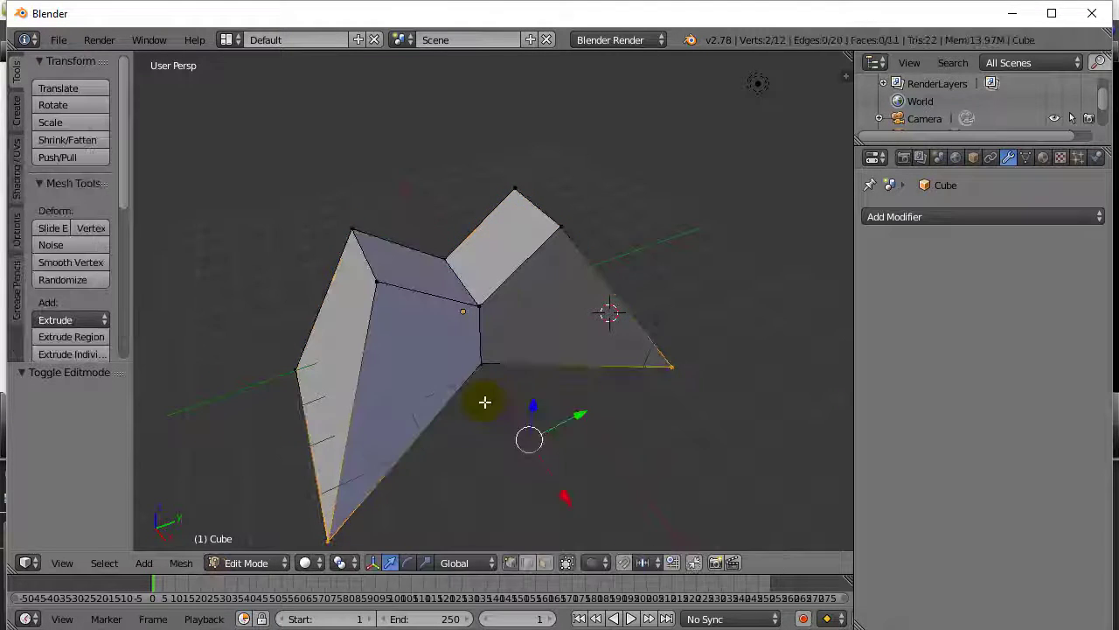
pyautogui.press('Tab')
pyautogui.press('Tab')
pyautogui.press('Tab')
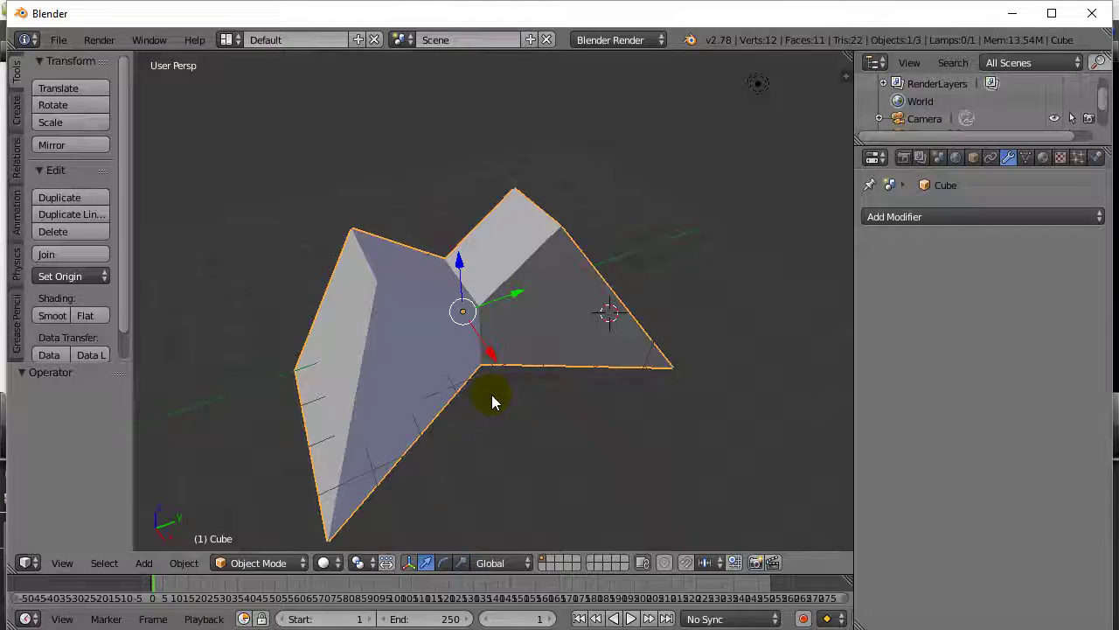
pyautogui.hotkey('ctrl', 'z')
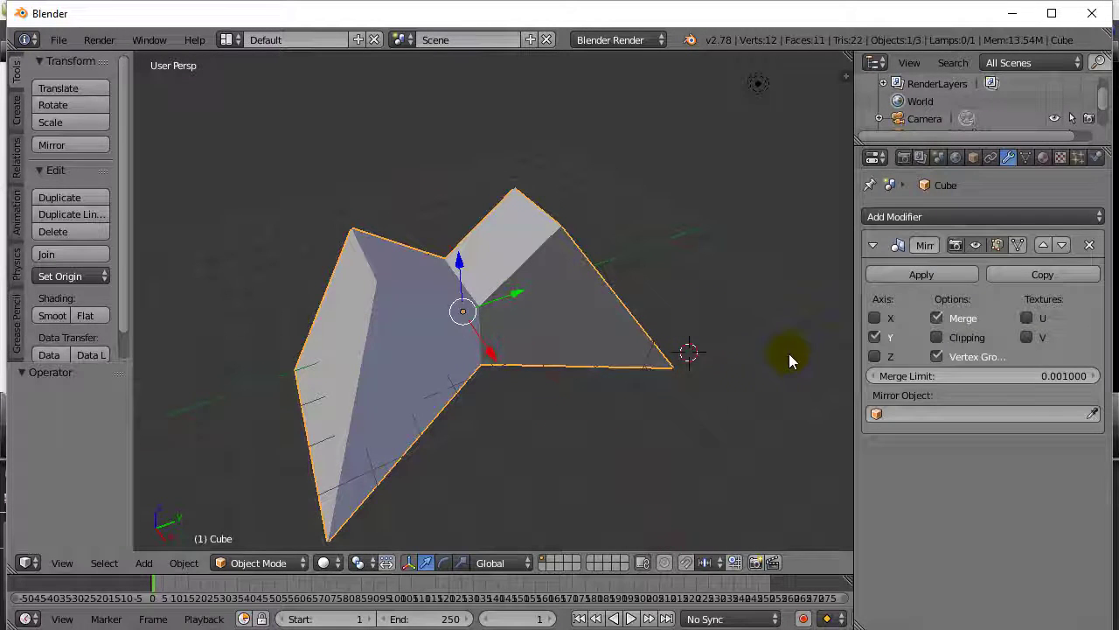
# Step: Preview the mirrored shape in Rendered viewport shading with the modifier's settings collapsed, and return to Solid shading
pyautogui.click(326, 562)
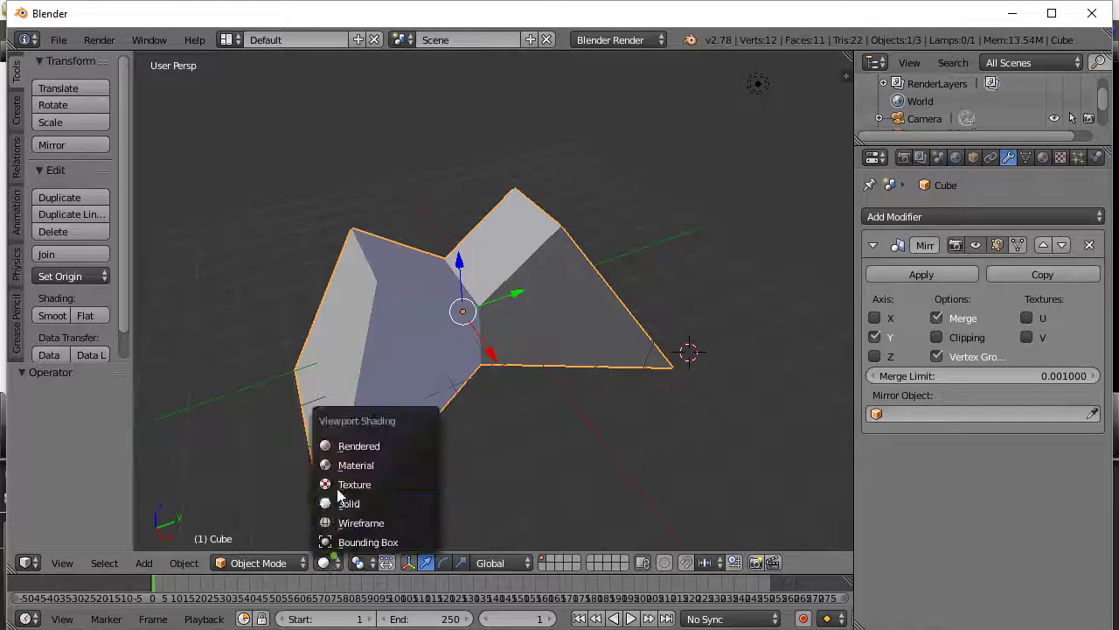
pyautogui.click(341, 446)
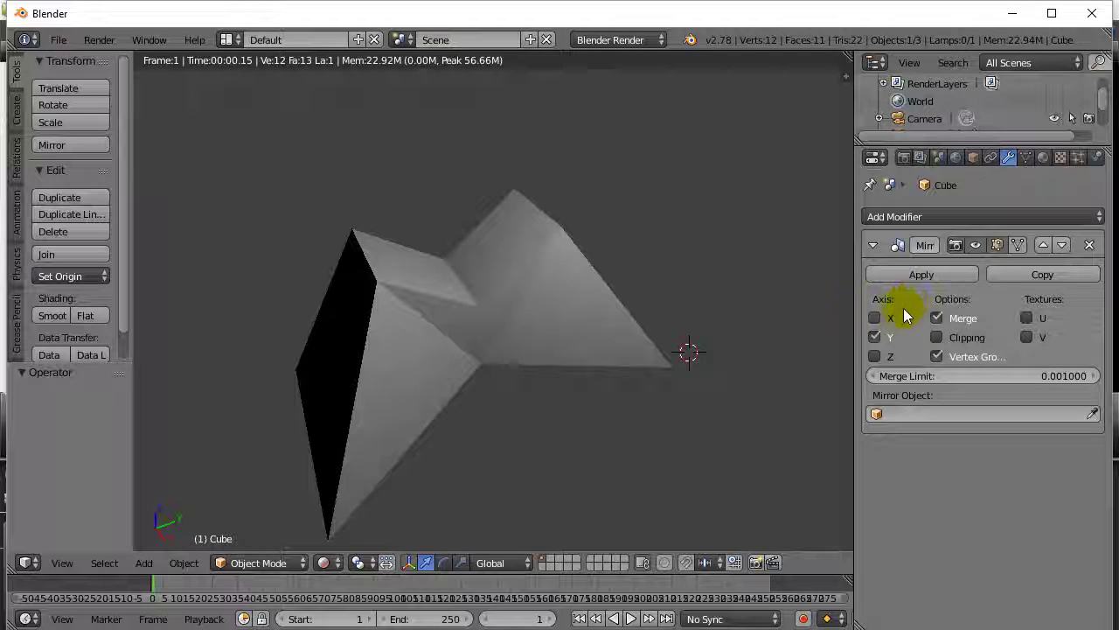
pyautogui.press('a')
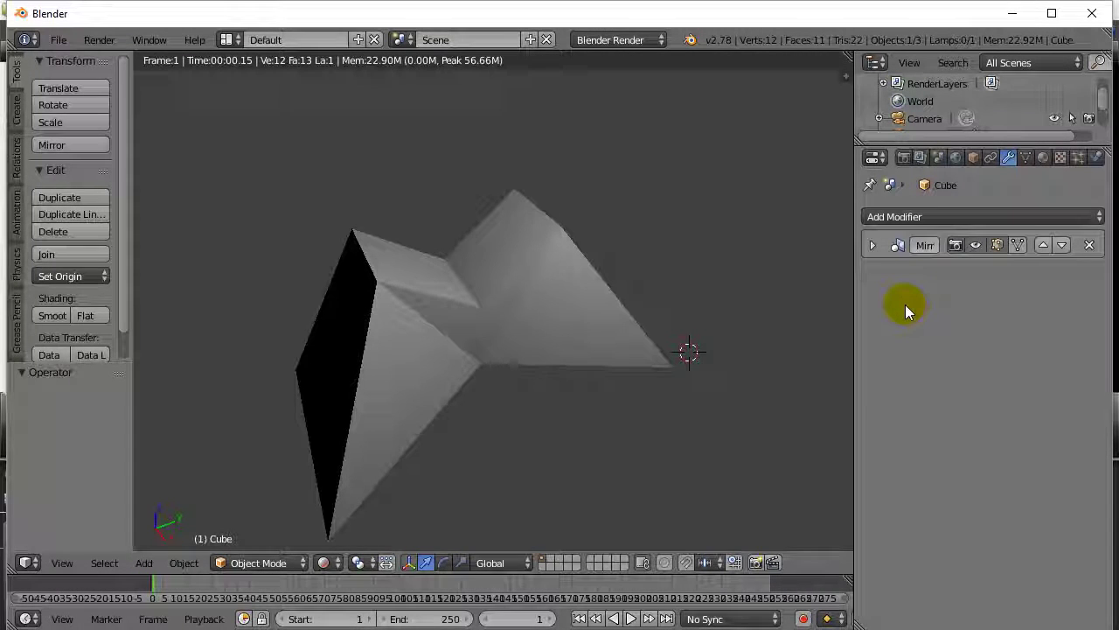
pyautogui.click(693, 386)
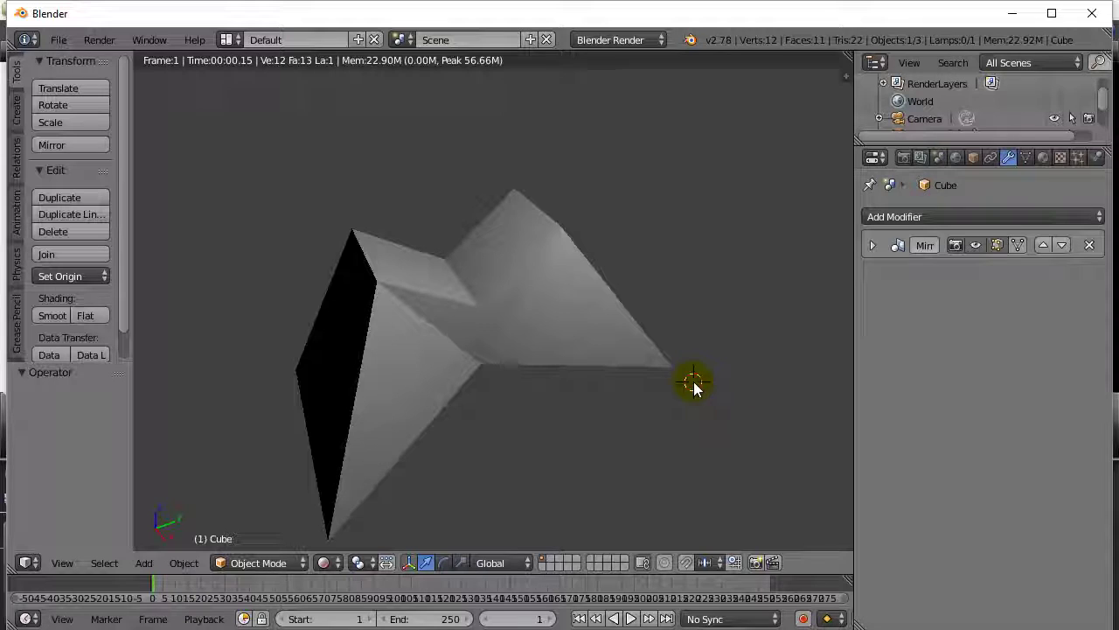
pyautogui.click(618, 410)
pyautogui.click(324, 563)
pyautogui.click(349, 503)
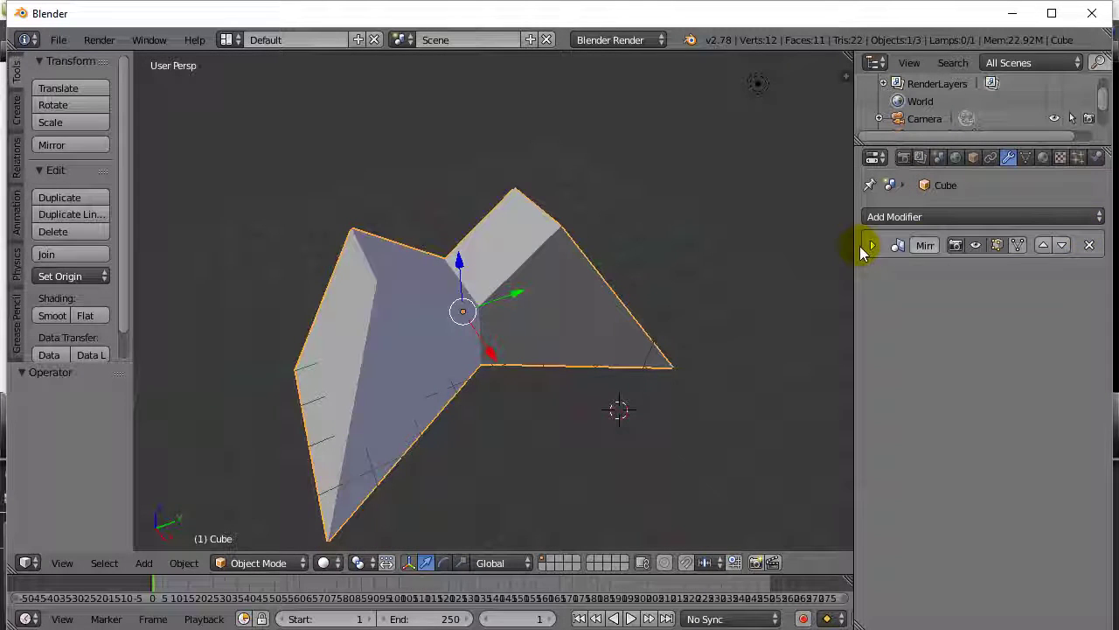
pyautogui.moveTo(752, 272); pyautogui.dragTo(627, 354, button='middle')
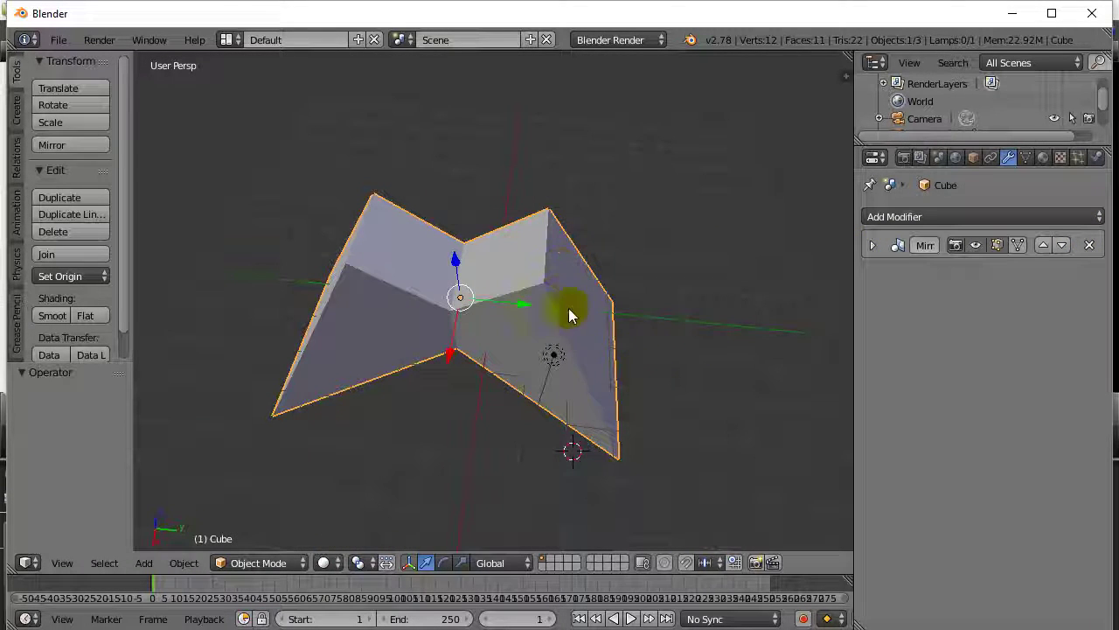
pyautogui.moveTo(295, 320); pyautogui.dragTo(321, 344, button='middle')
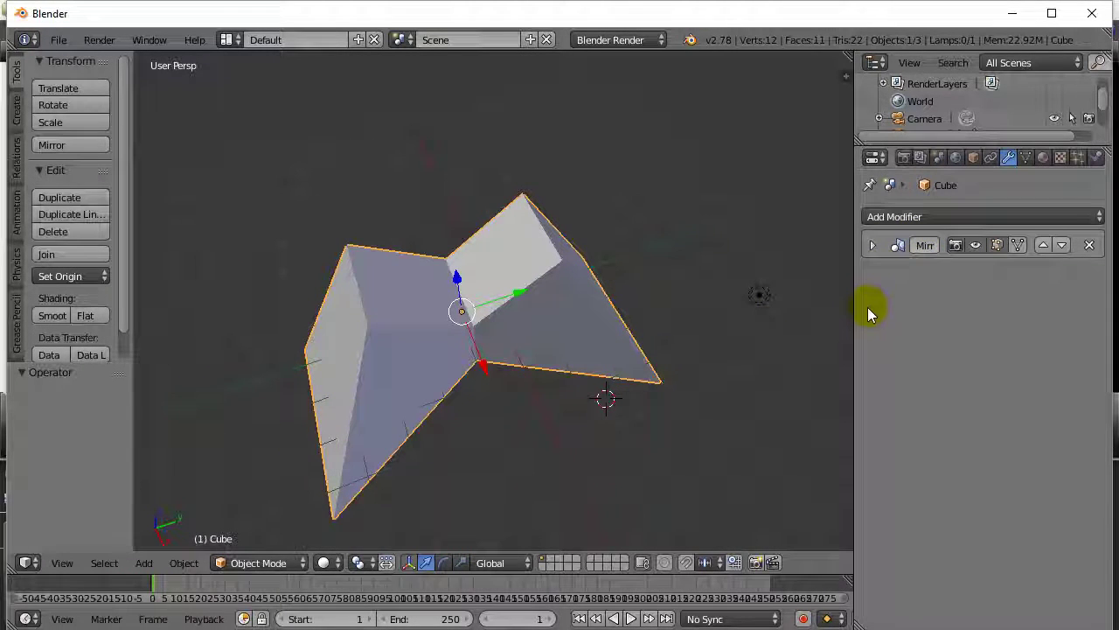
pyautogui.moveTo(703, 429); pyautogui.dragTo(709, 367, button='middle')
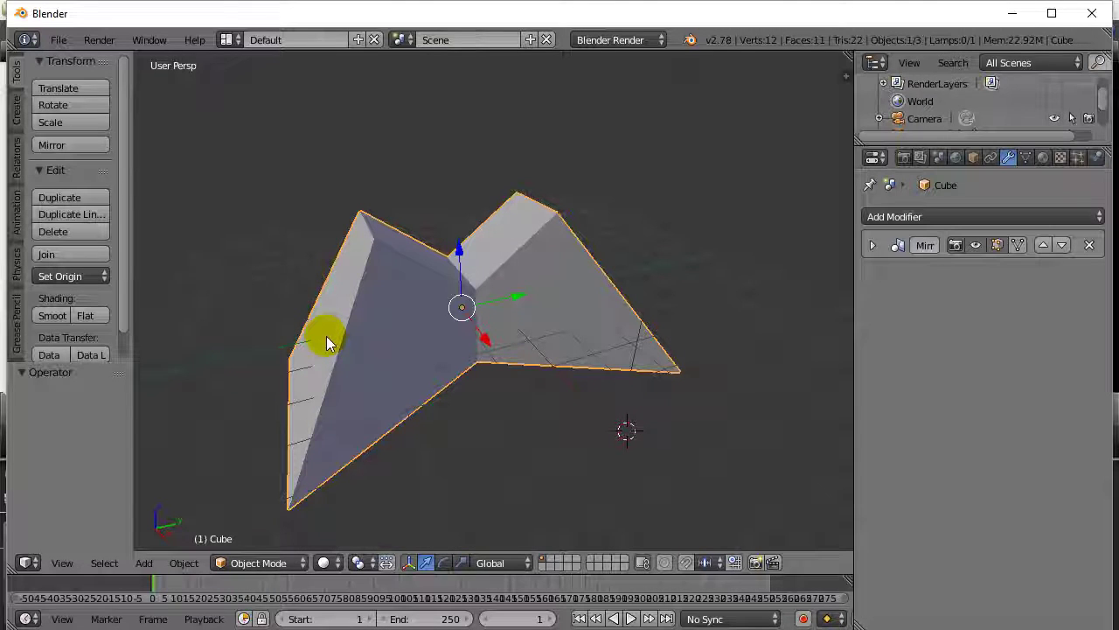
pyautogui.moveTo(487, 380); pyautogui.dragTo(534, 387, button='middle')
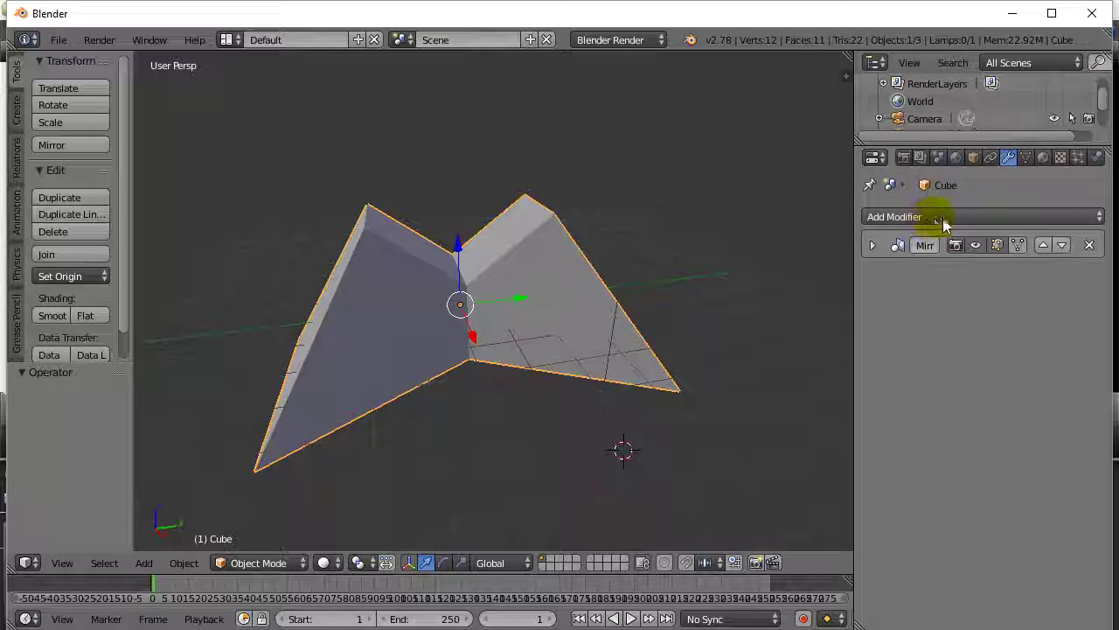
pyautogui.moveTo(690, 306); pyautogui.dragTo(706, 404, button='middle')
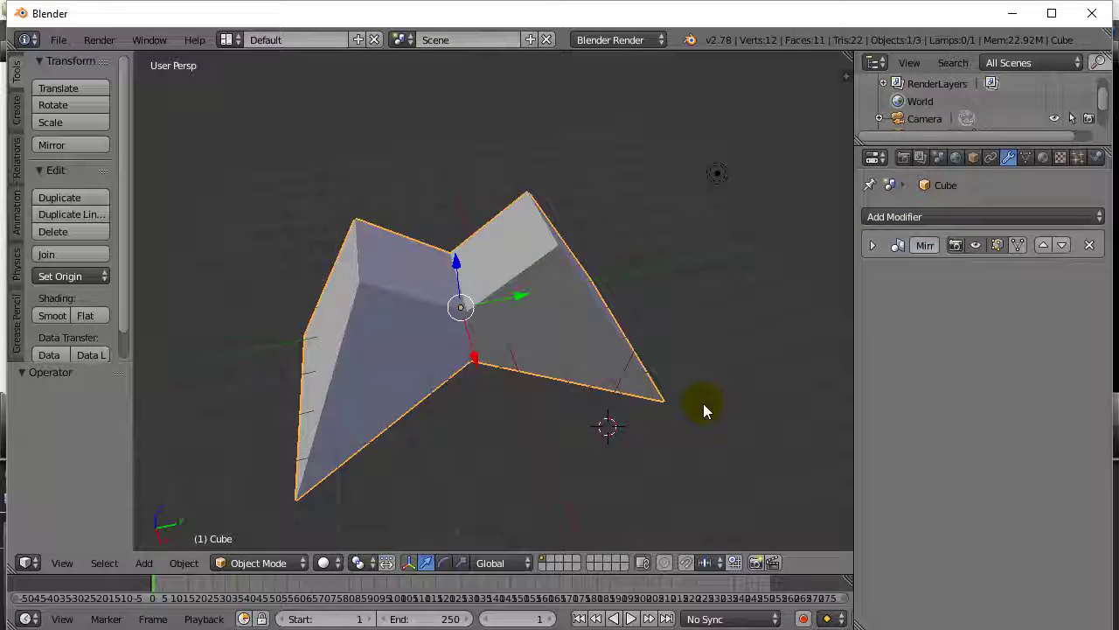